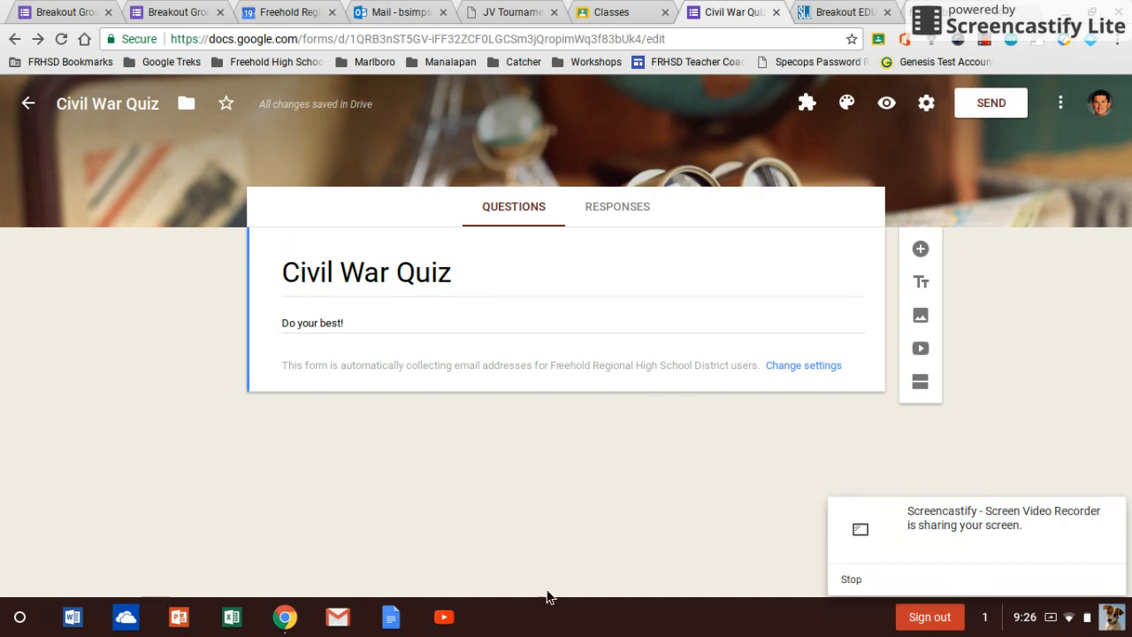
Step: Add a new question to the Civil War Quiz and set its type to Short answer
left_click(1114, 511)
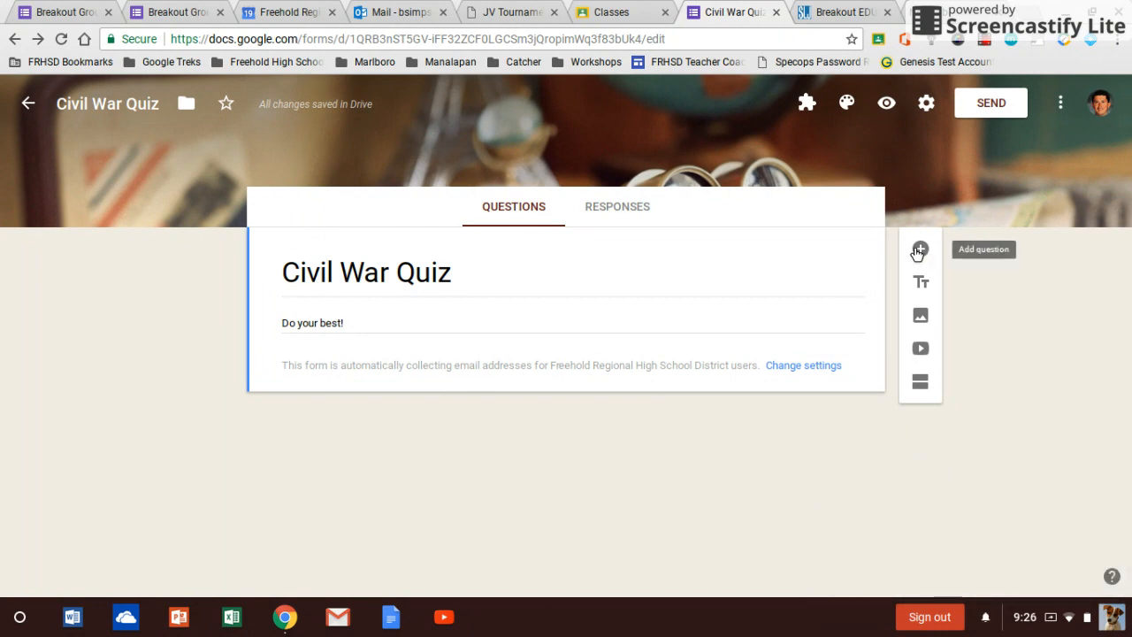
left_click(921, 251)
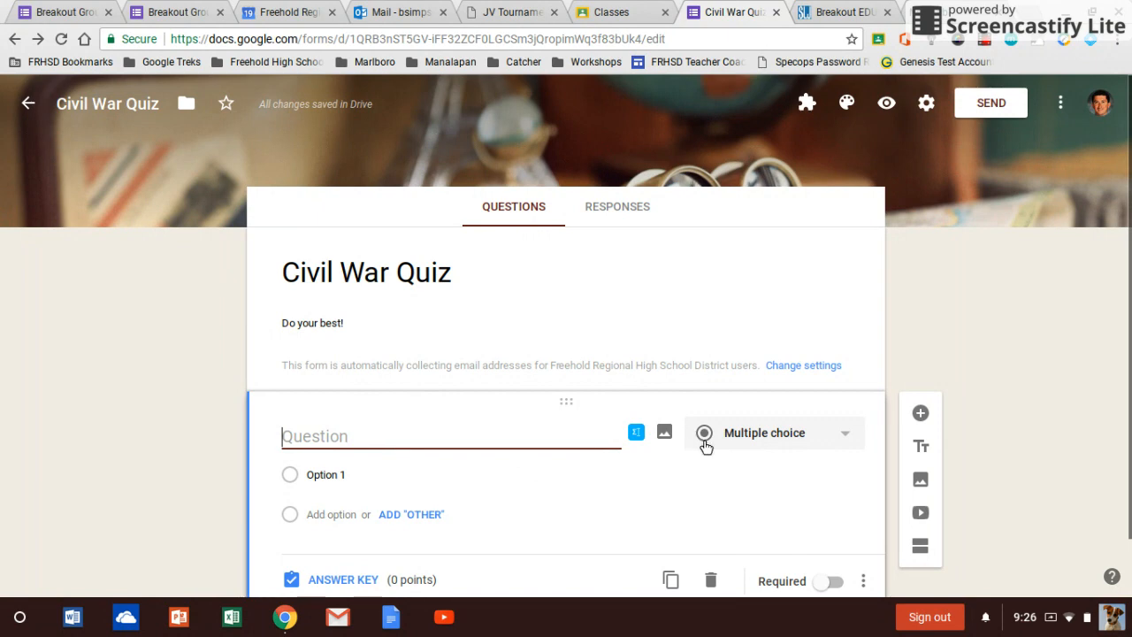
left_click(739, 434)
left_click(766, 154)
Step: Enter "When were the first shots fired of the Civil War?" as the short answer question's text
left_click(338, 442)
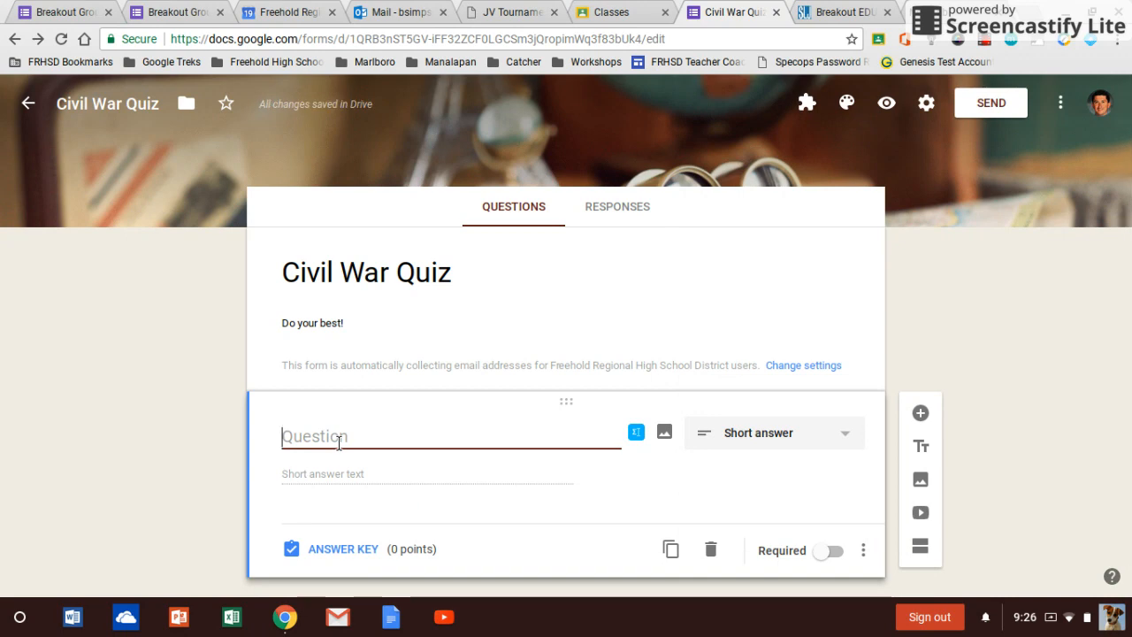
type("When ")
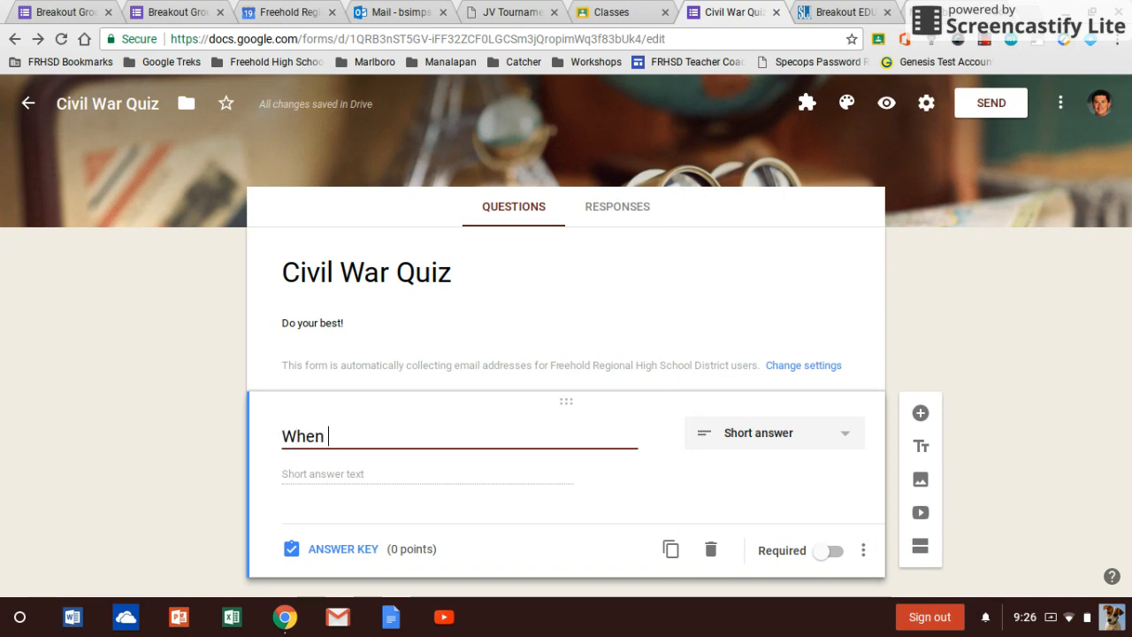
type("were the fir")
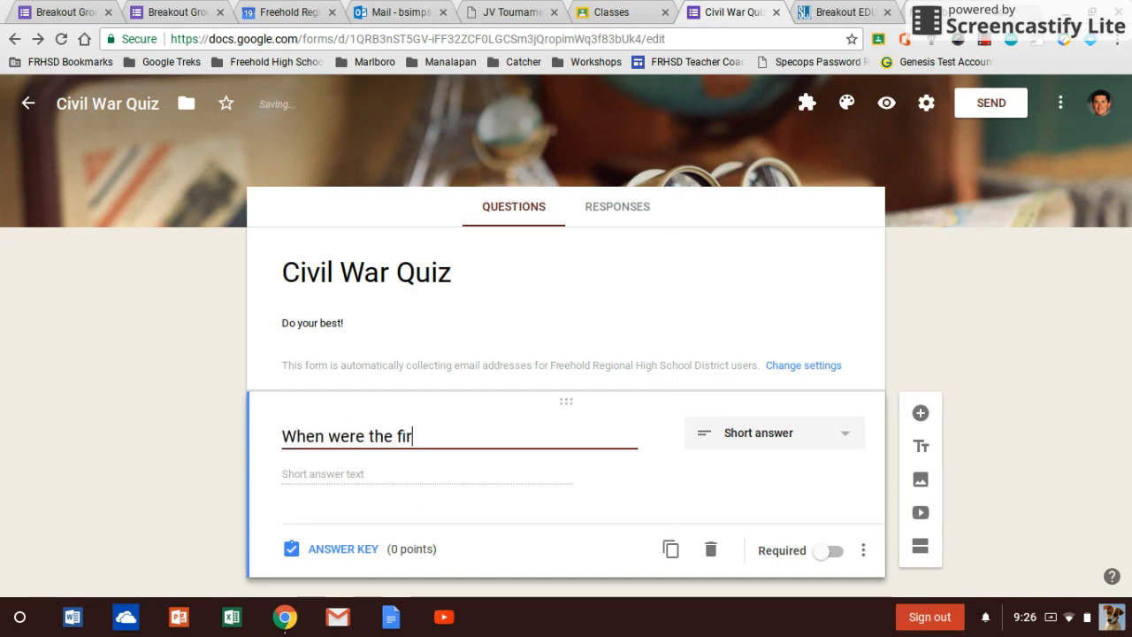
type("st shots dire")
key("BackSpace")
key("BackSpace")
key("BackSpace")
key("BackSpace")
type("fired of the")
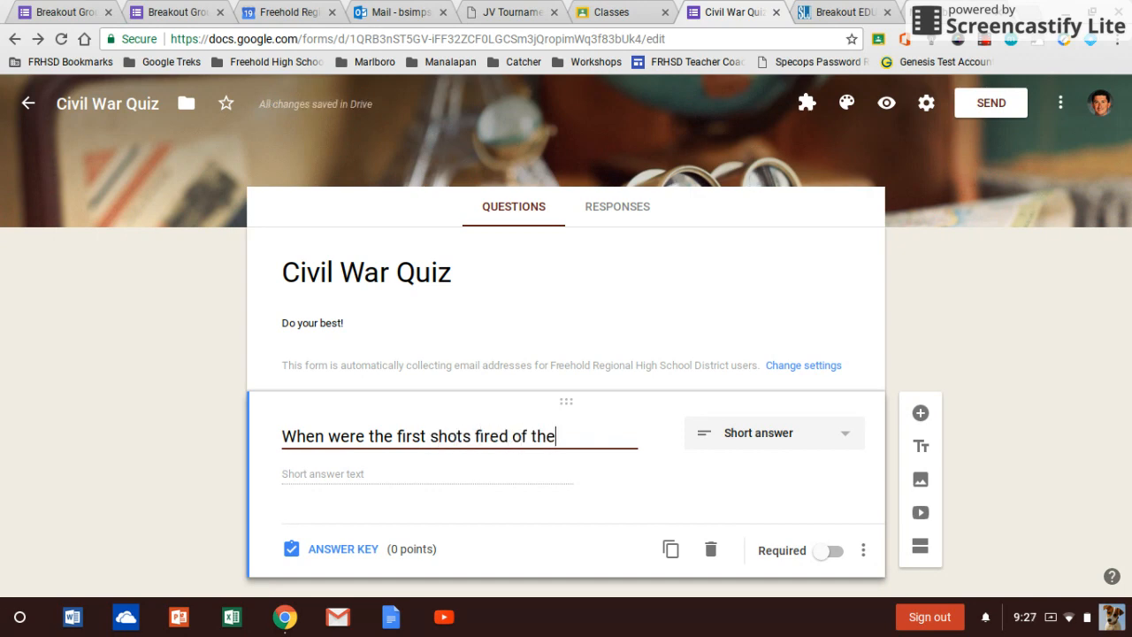
type(" Civil War?")
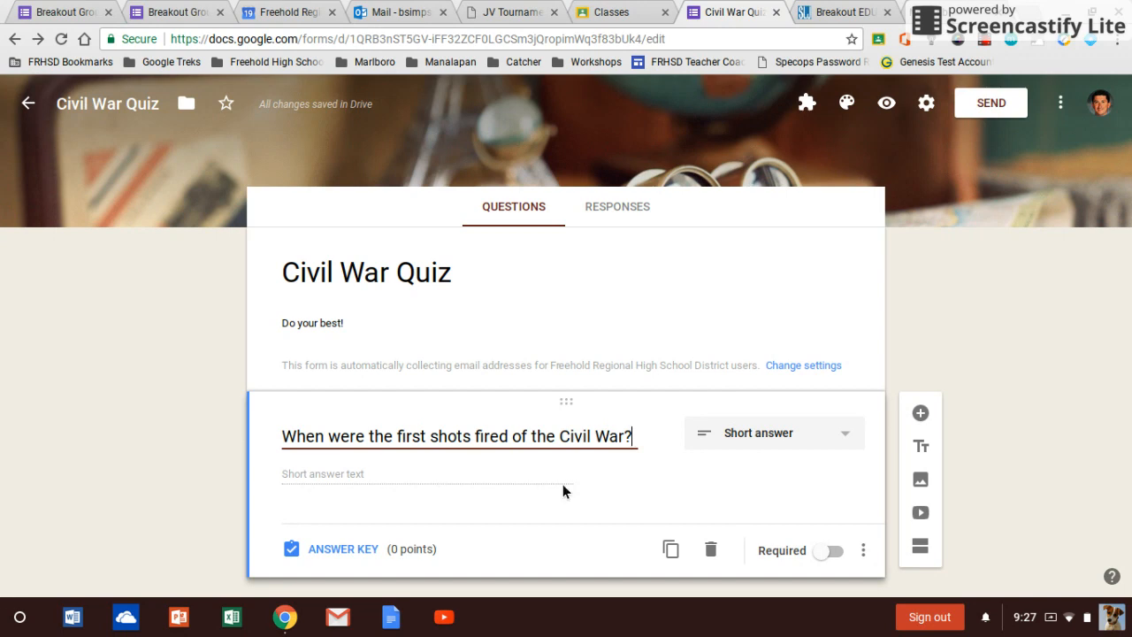
Step: In the question's answer key, assign 2 points and enter "April 12, 1861" as a correct answer
left_click(343, 549)
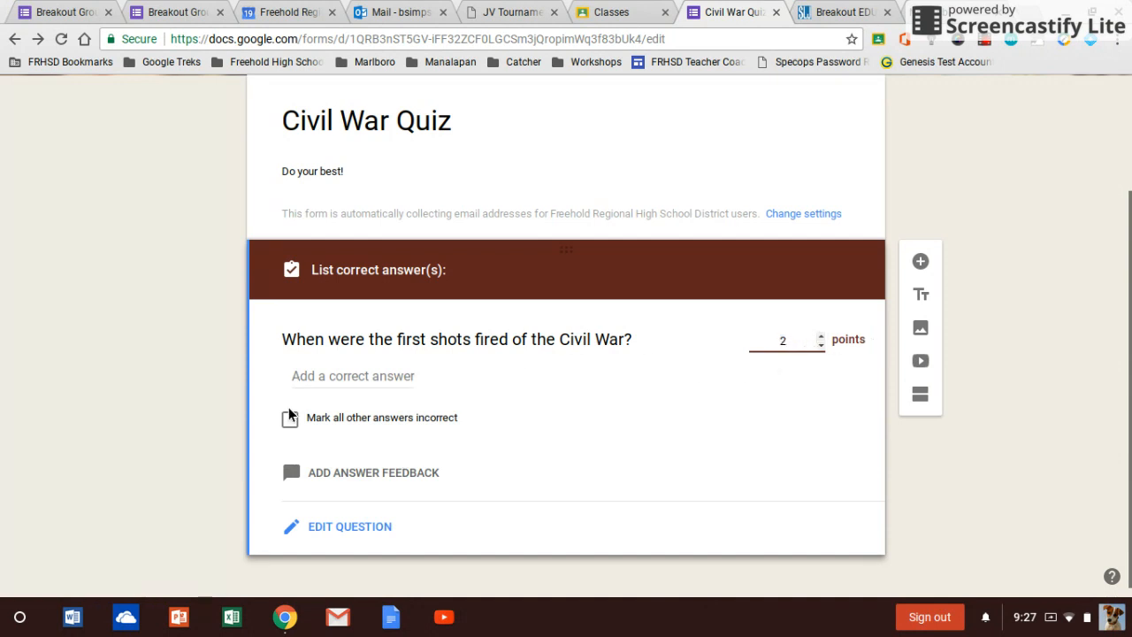
left_click(321, 379)
type("Ap")
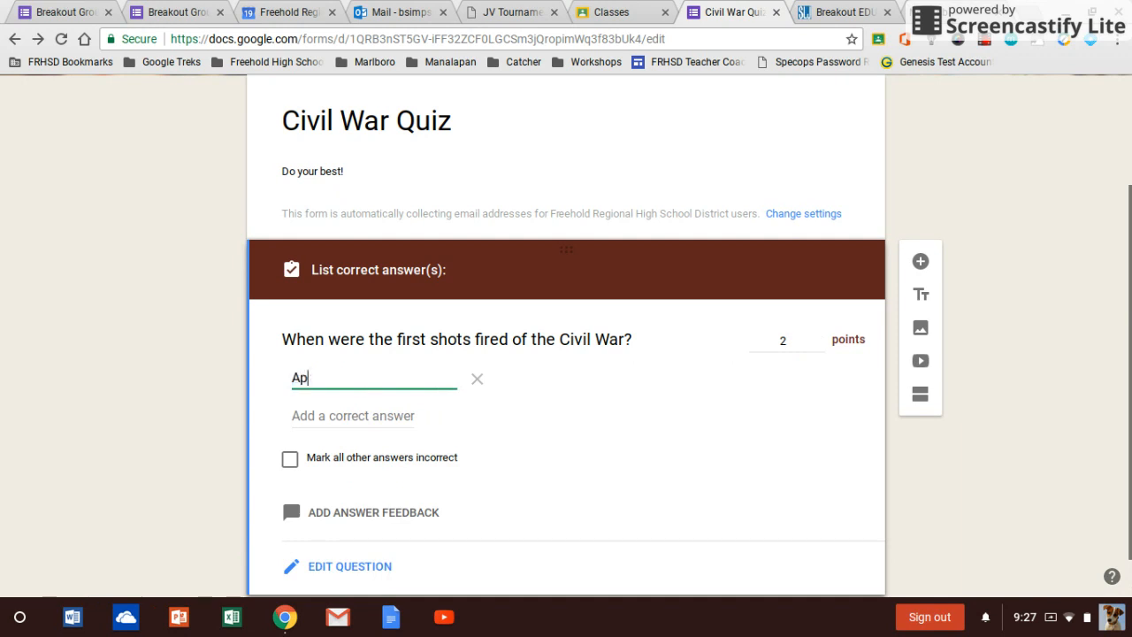
type("ril 12, 1861")
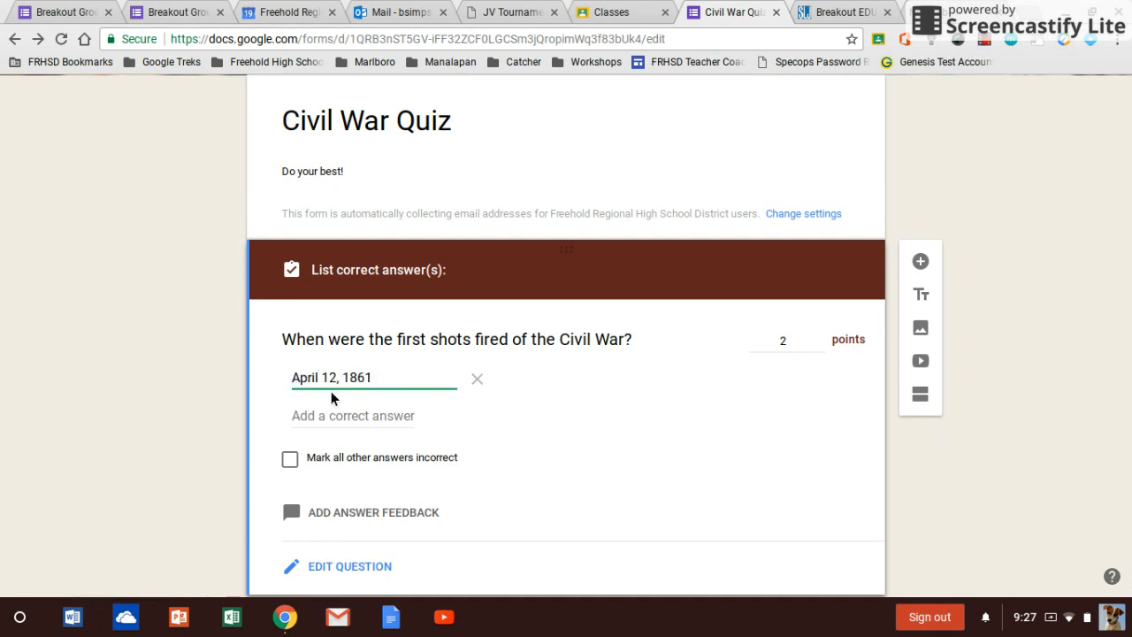
Step: Add "1861" and "April 12" as further accepted correct answers for the question
left_click(368, 417)
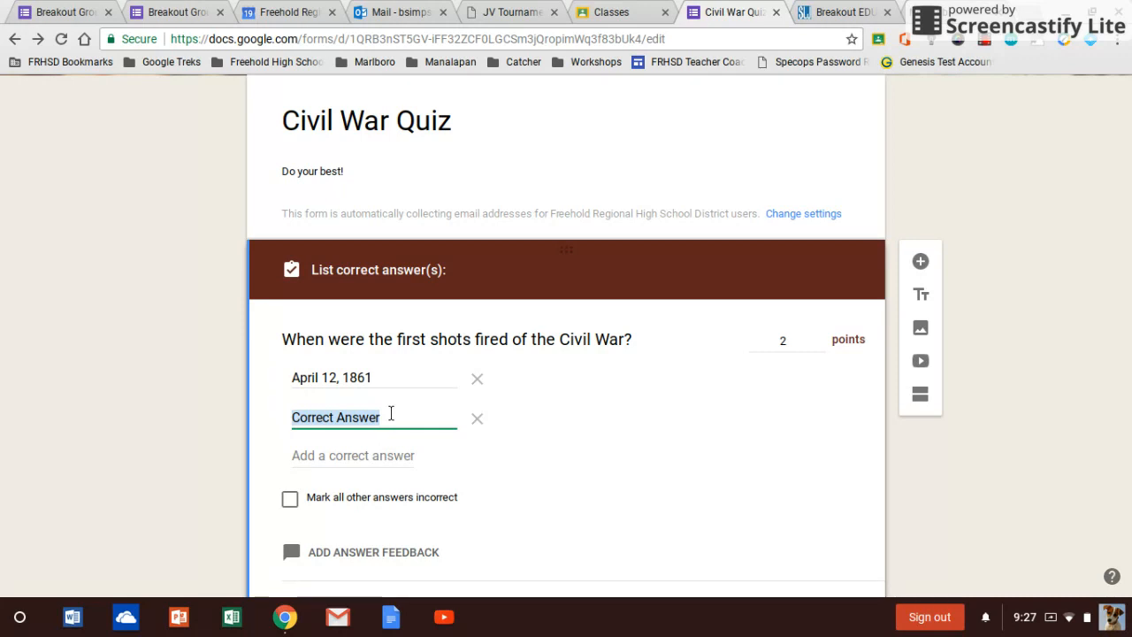
type("1861")
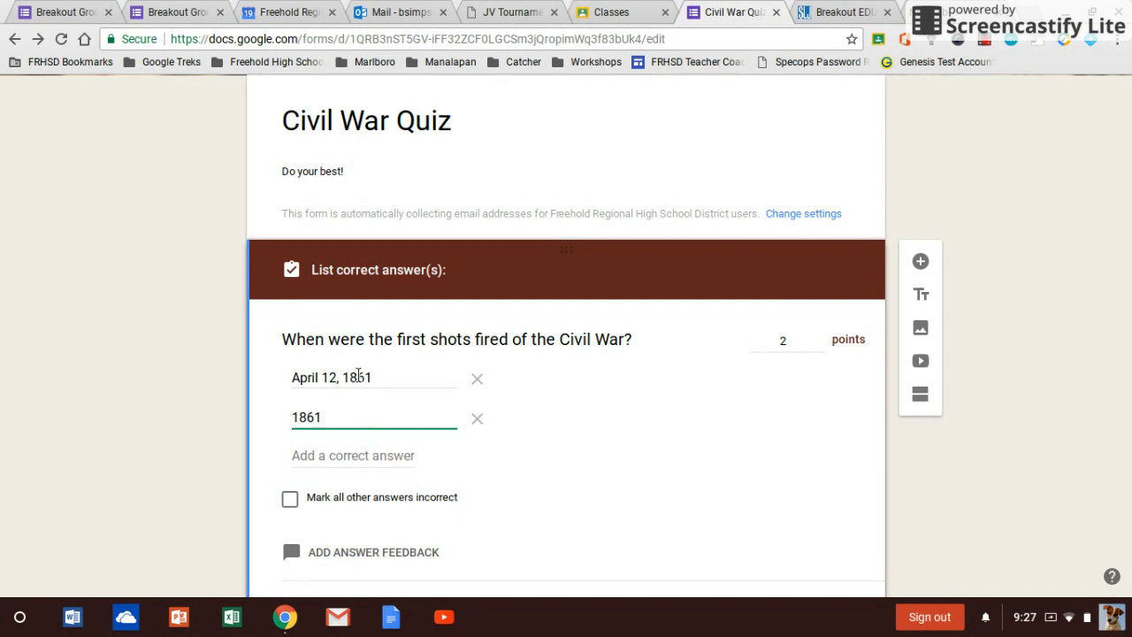
left_click(333, 458)
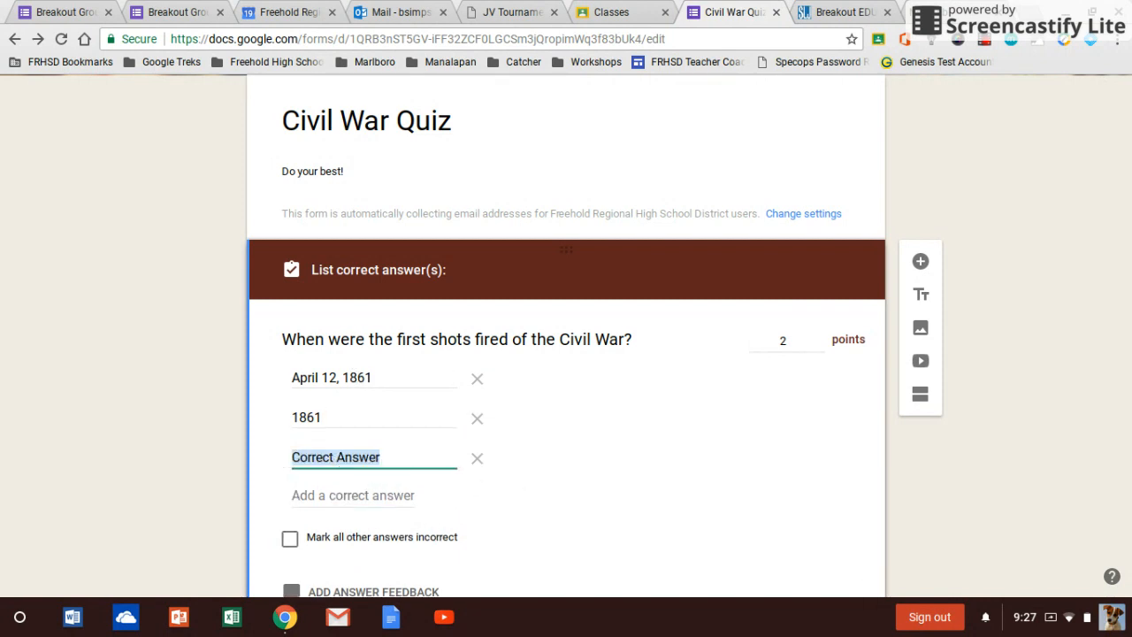
type("April 12")
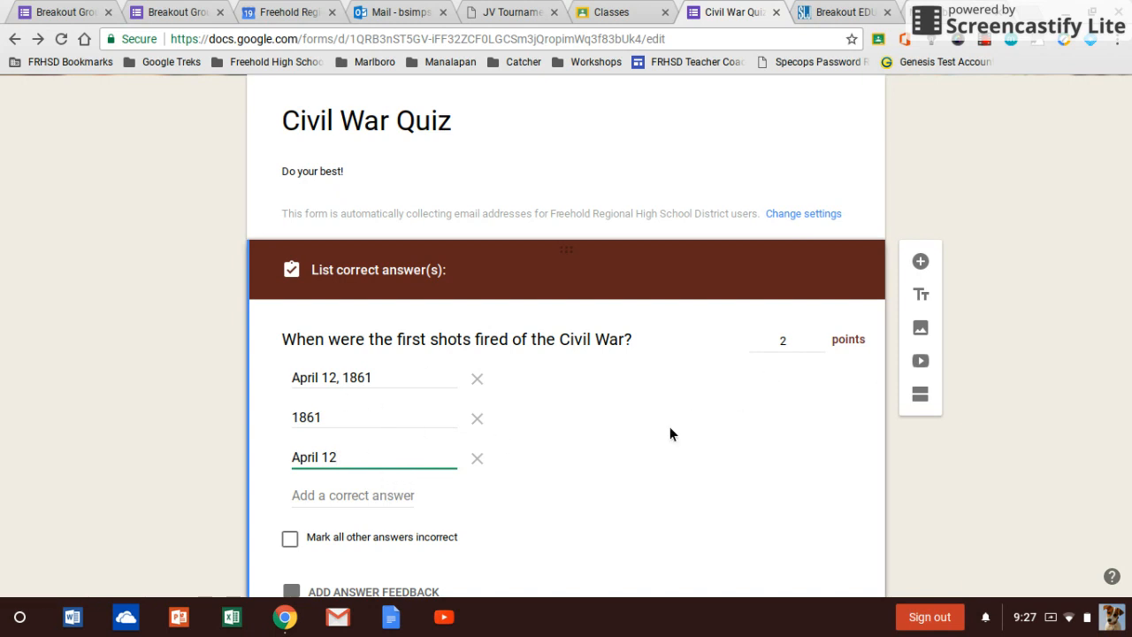
Step: Return from the answer key to editing the short answer question and make it required
scroll(669, 433, "down", 1)
scroll(666, 463, "down", 1)
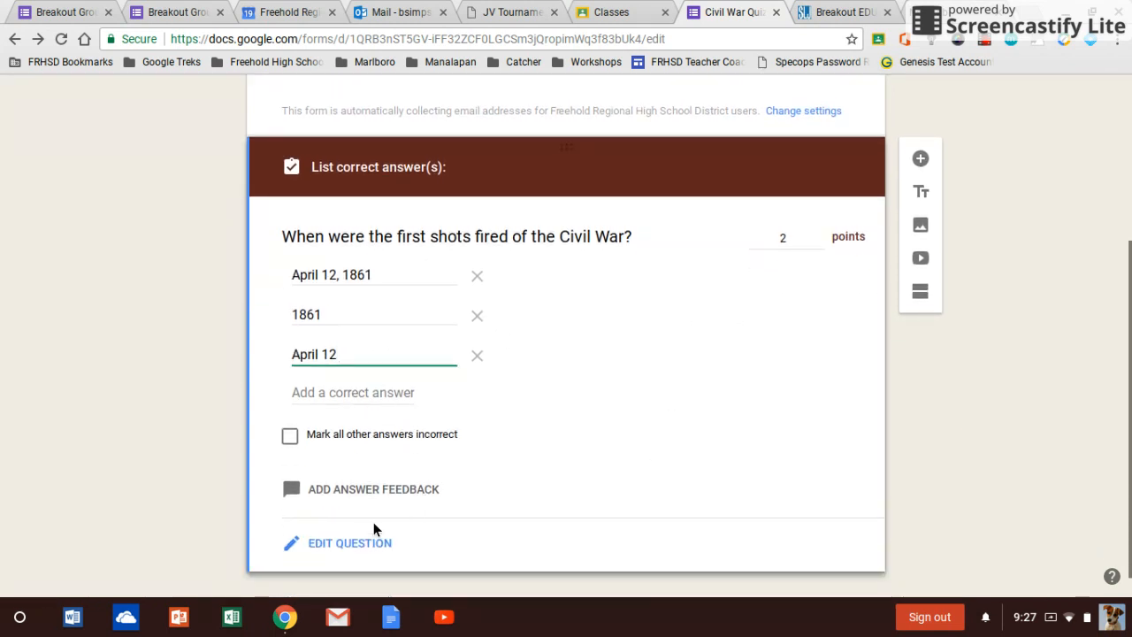
left_click(347, 543)
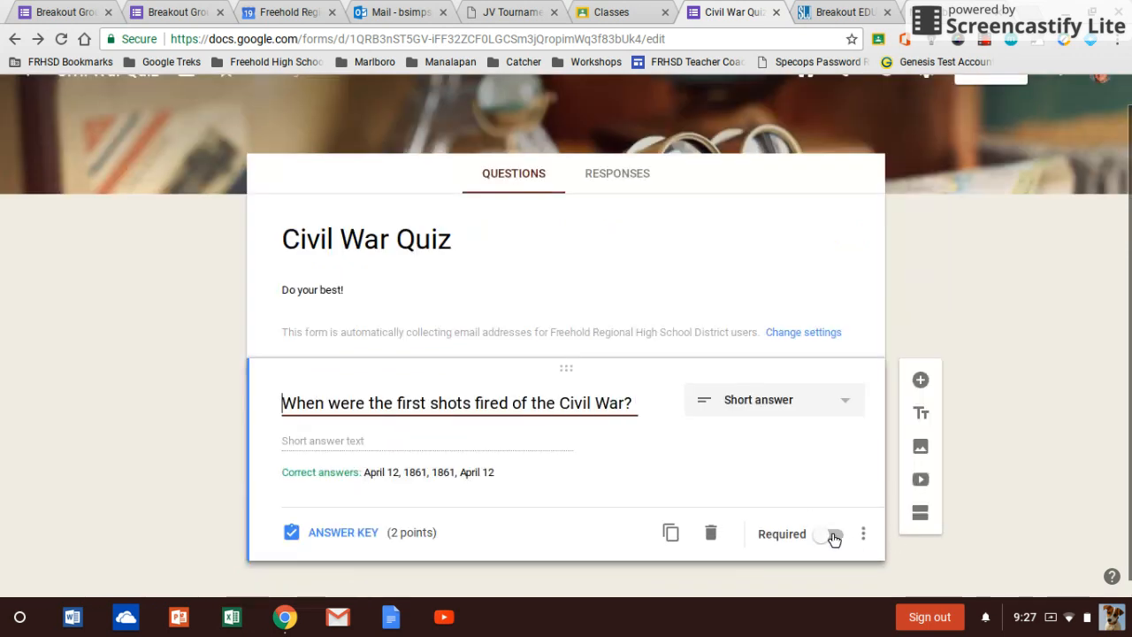
left_click(834, 540)
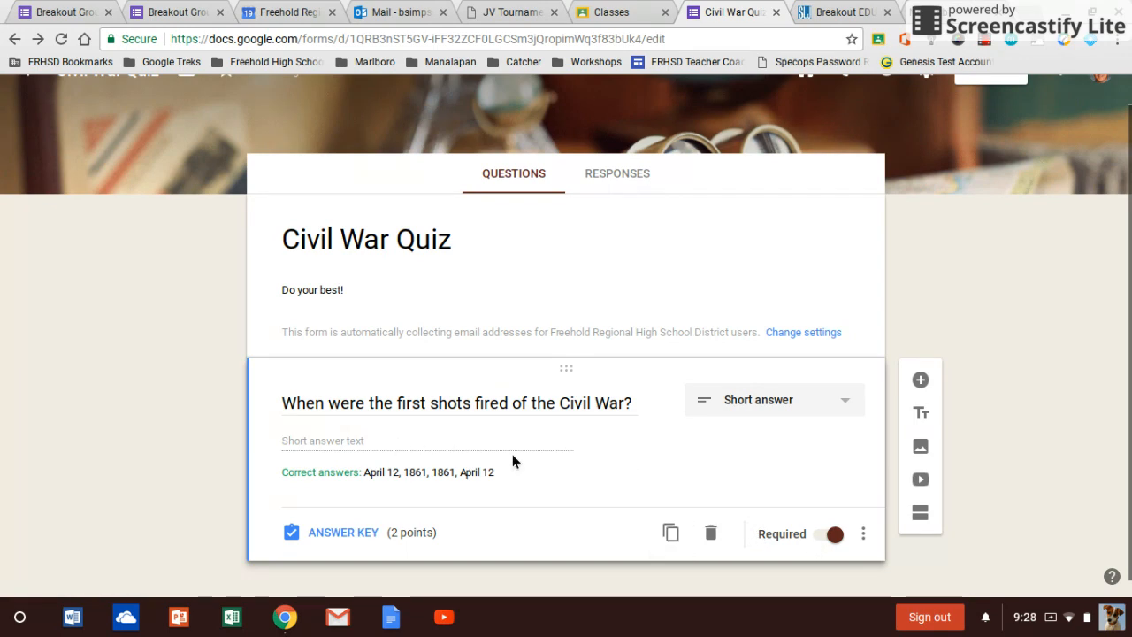
Step: Add a second question, a multiple choice one, reading "Where were the first shots fired of the Civil War?"
scroll(644, 423, "down", 1)
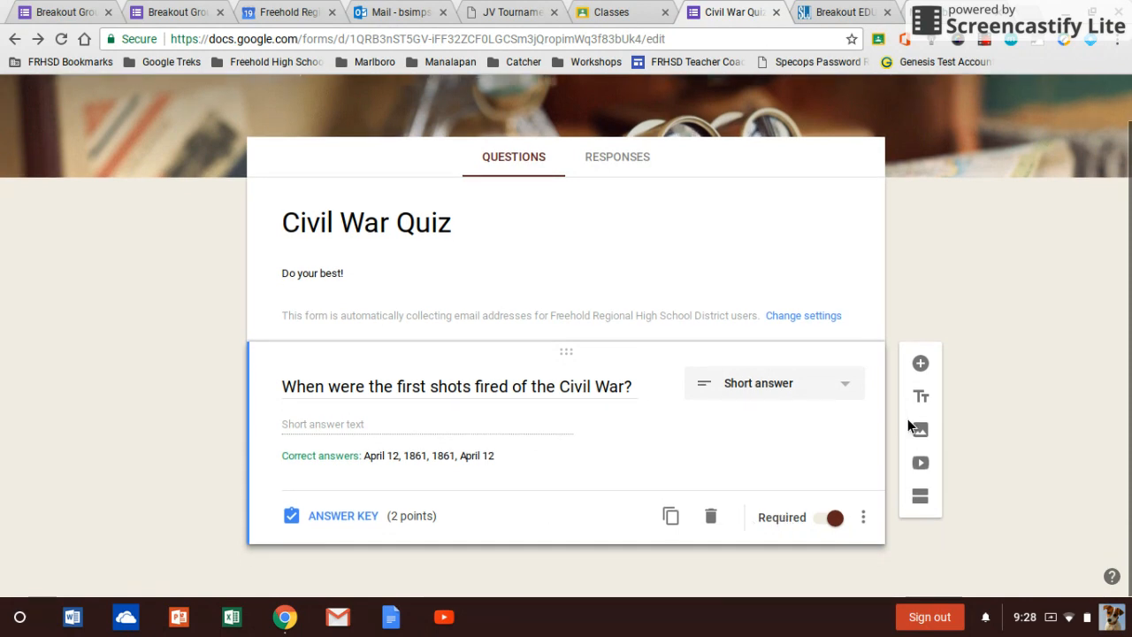
left_click(921, 365)
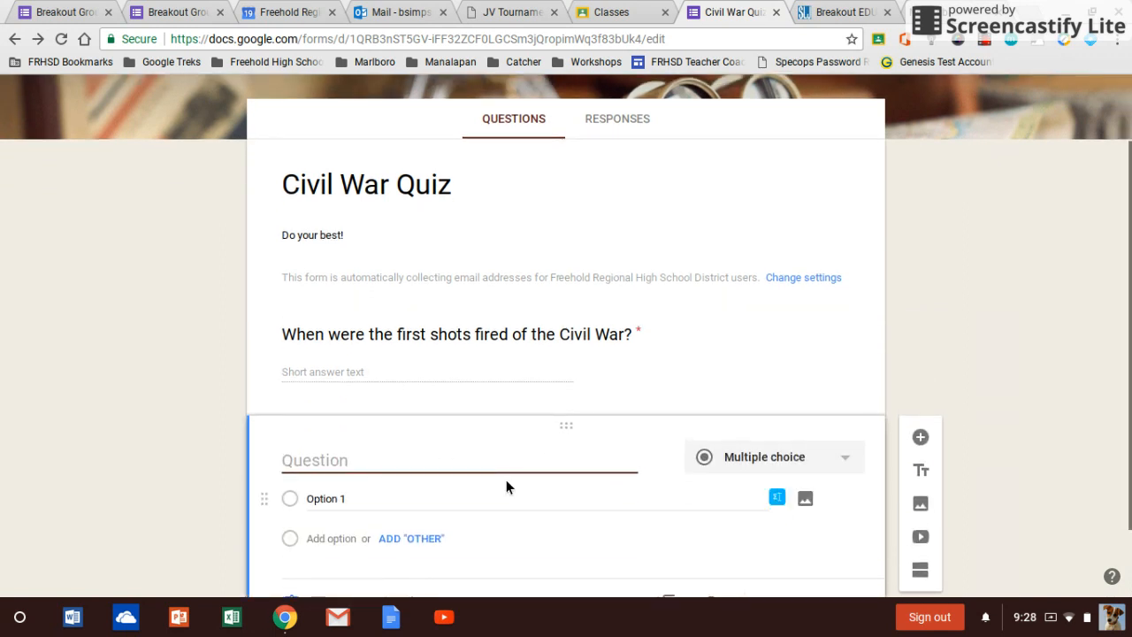
type("W")
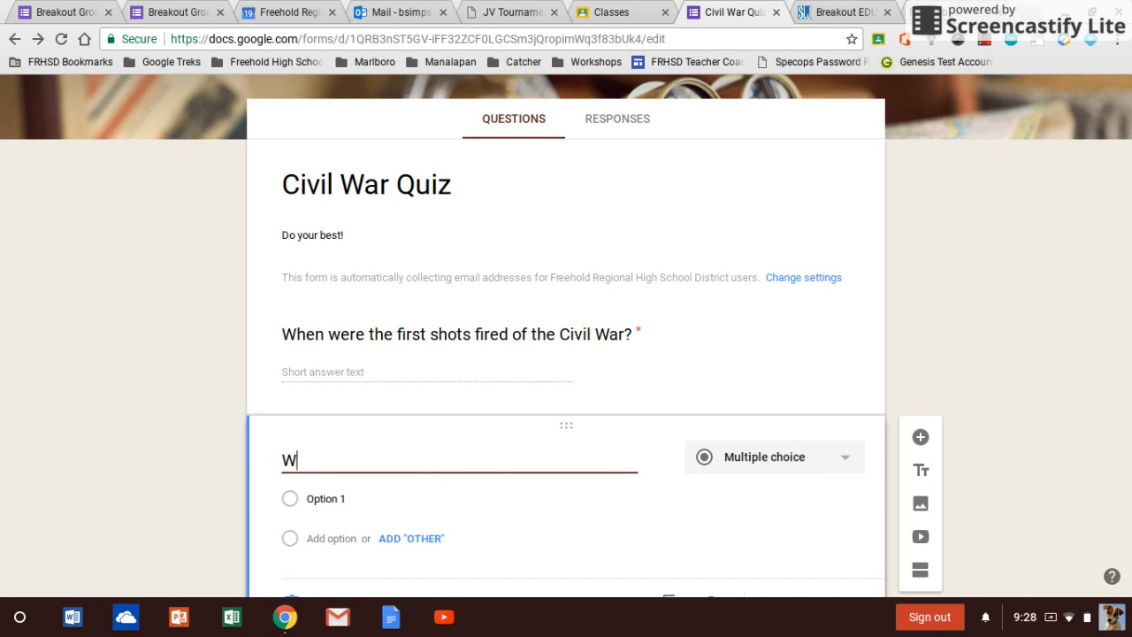
type("here were the fi")
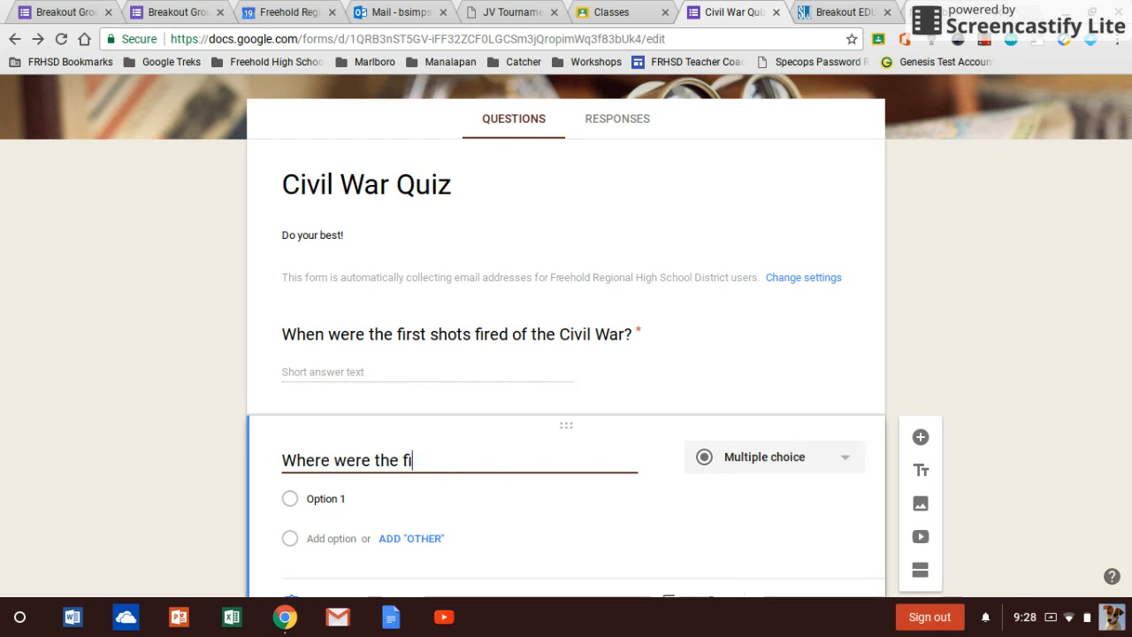
type("rst shots fir")
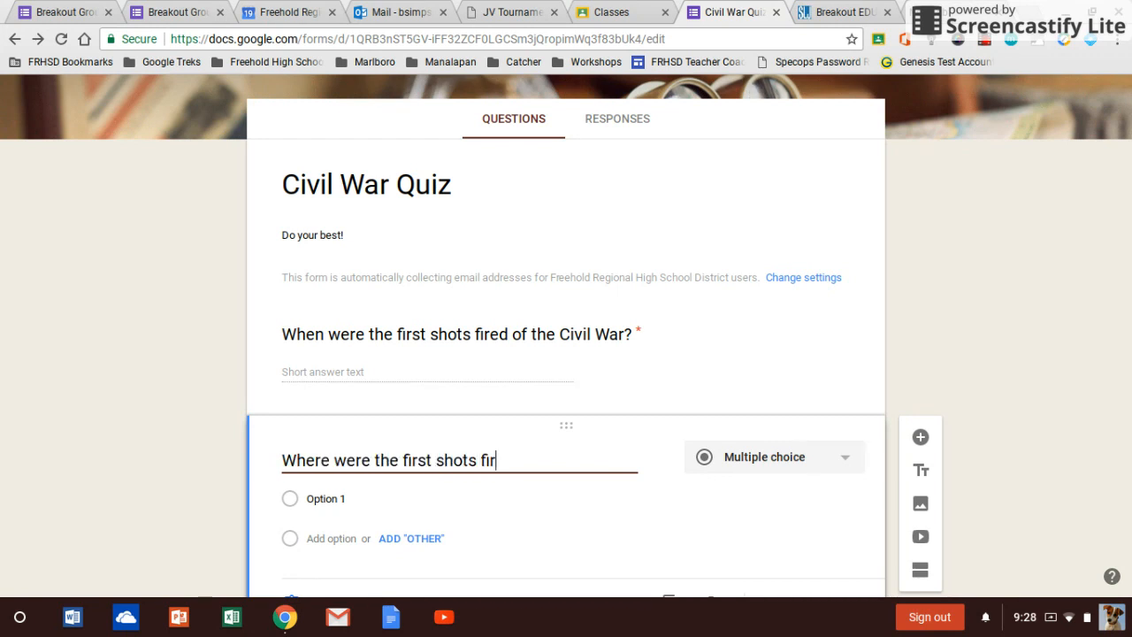
type("ed of the Civil W")
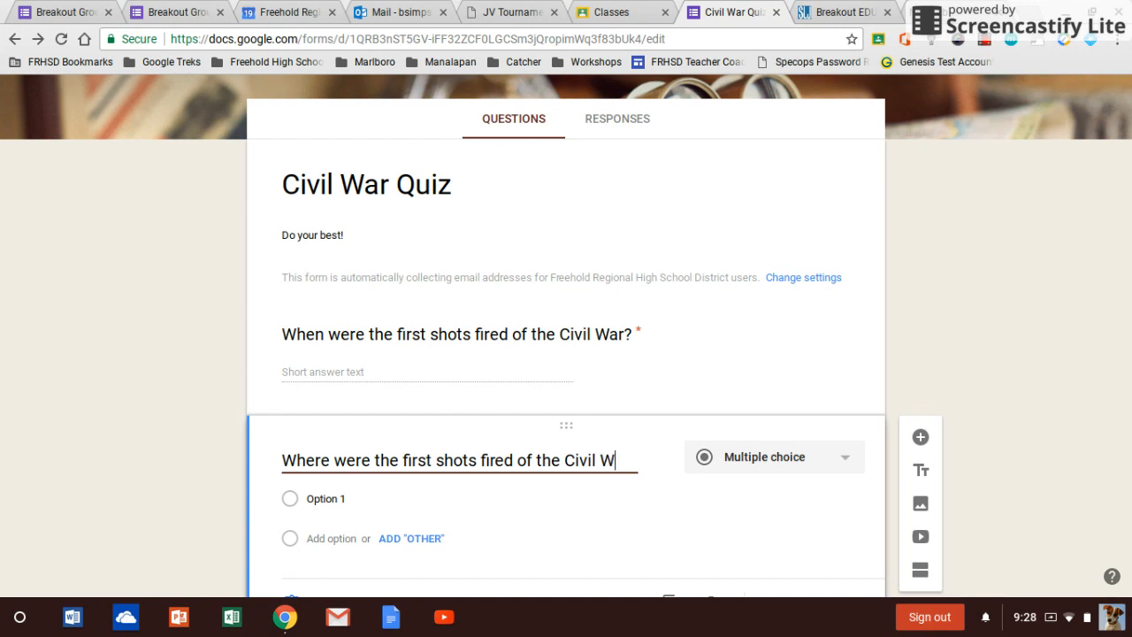
type("ar?")
Step: Fill in the four answer options Gettysburg, Shiloh, Fort Sumter and Bull Run for the multiple choice question
left_click(360, 509)
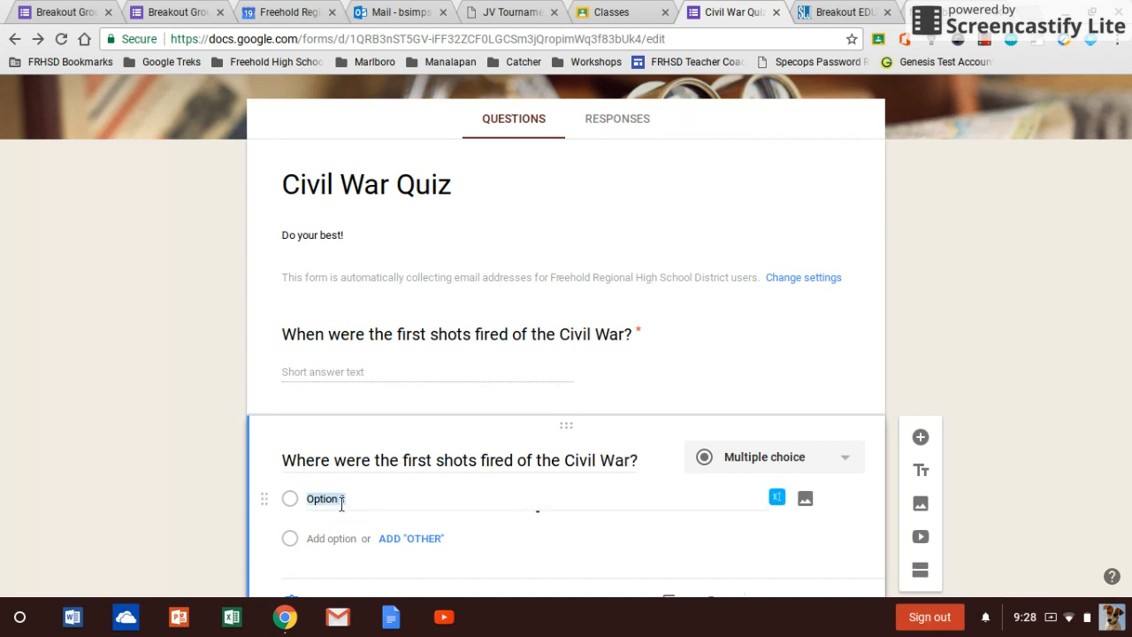
type("Get")
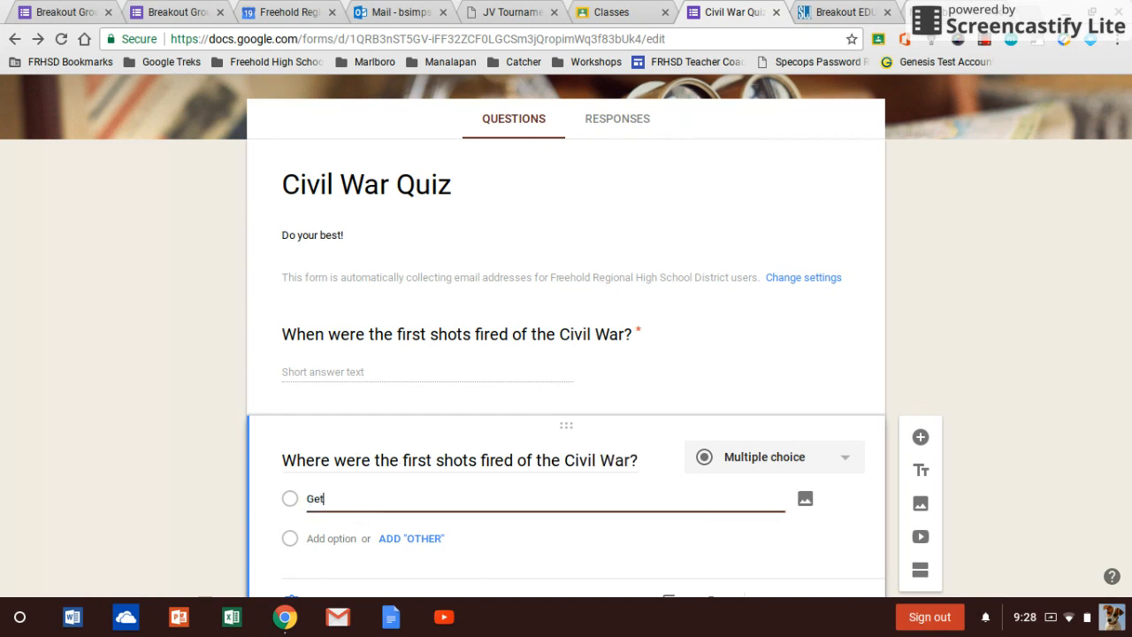
type("tysburg")
left_click(330, 538)
type("Shiloh")
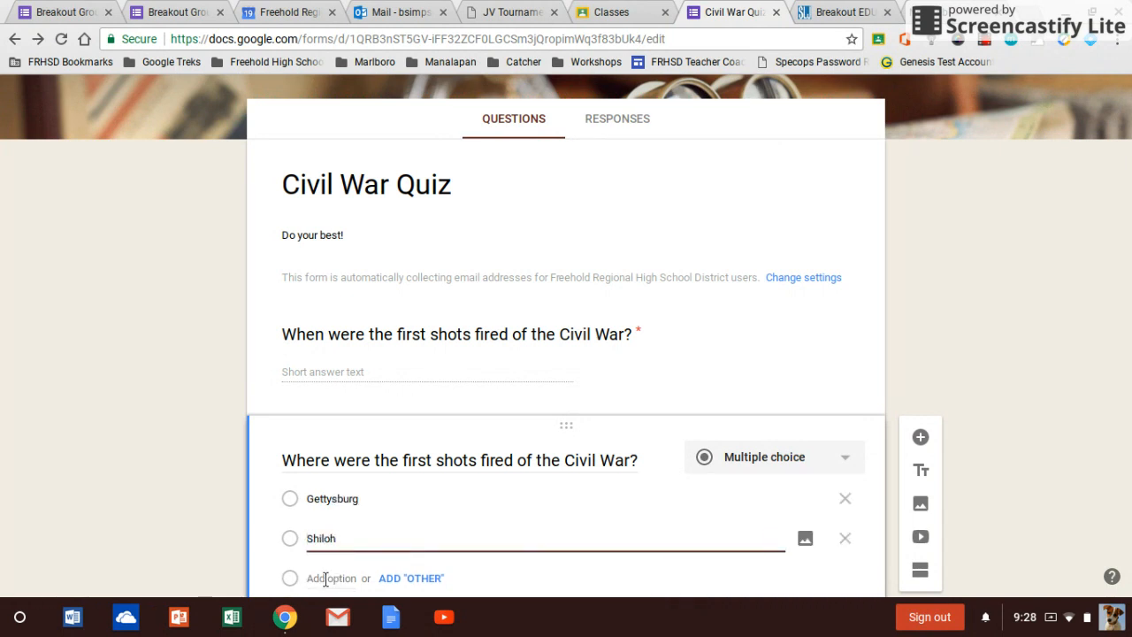
left_click(325, 578)
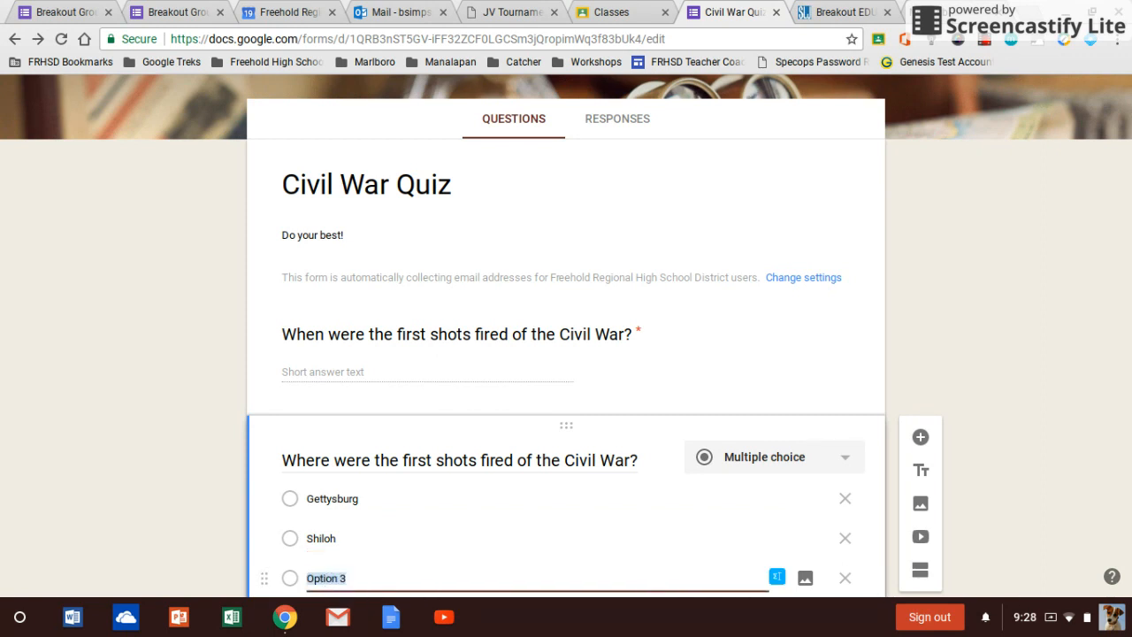
type("Fort Sumter")
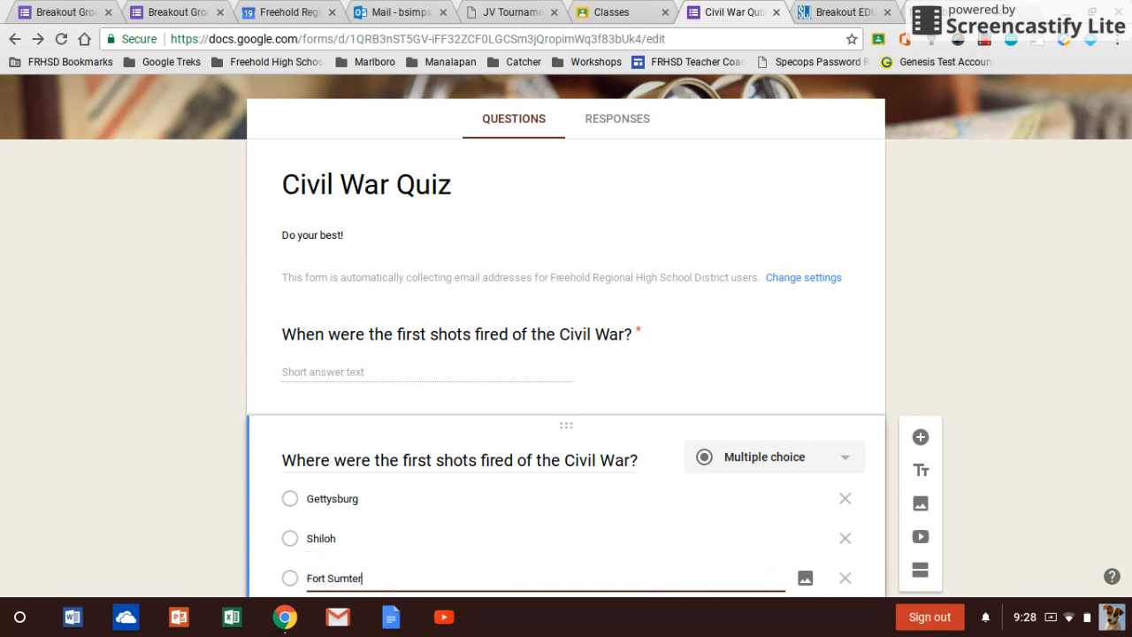
scroll(389, 361, "down", 3)
left_click(332, 475)
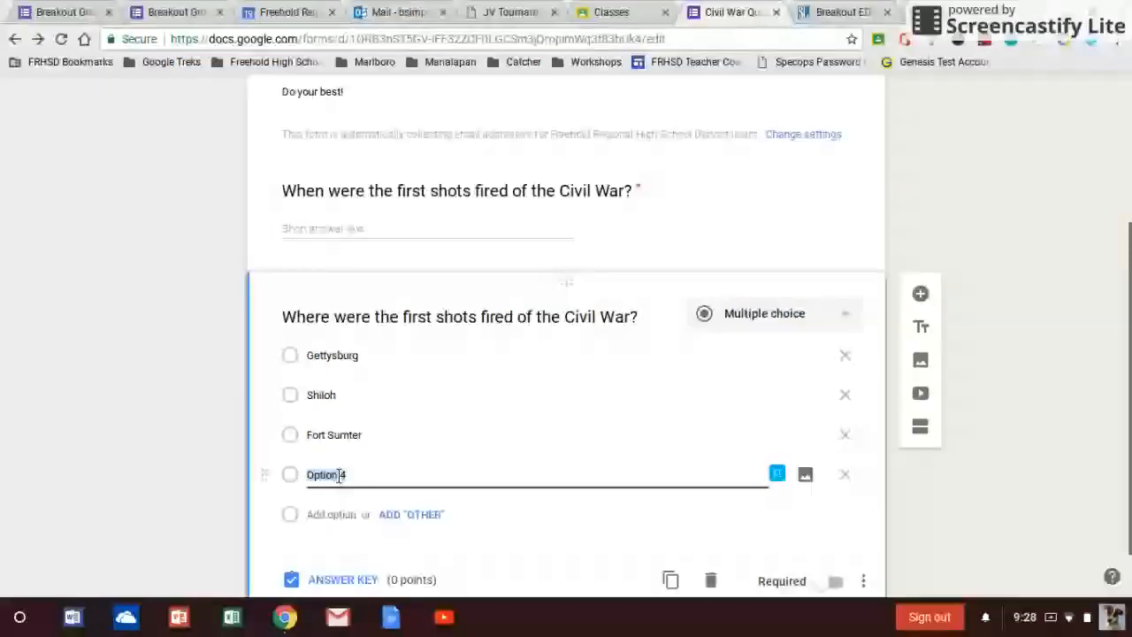
type("Bi")
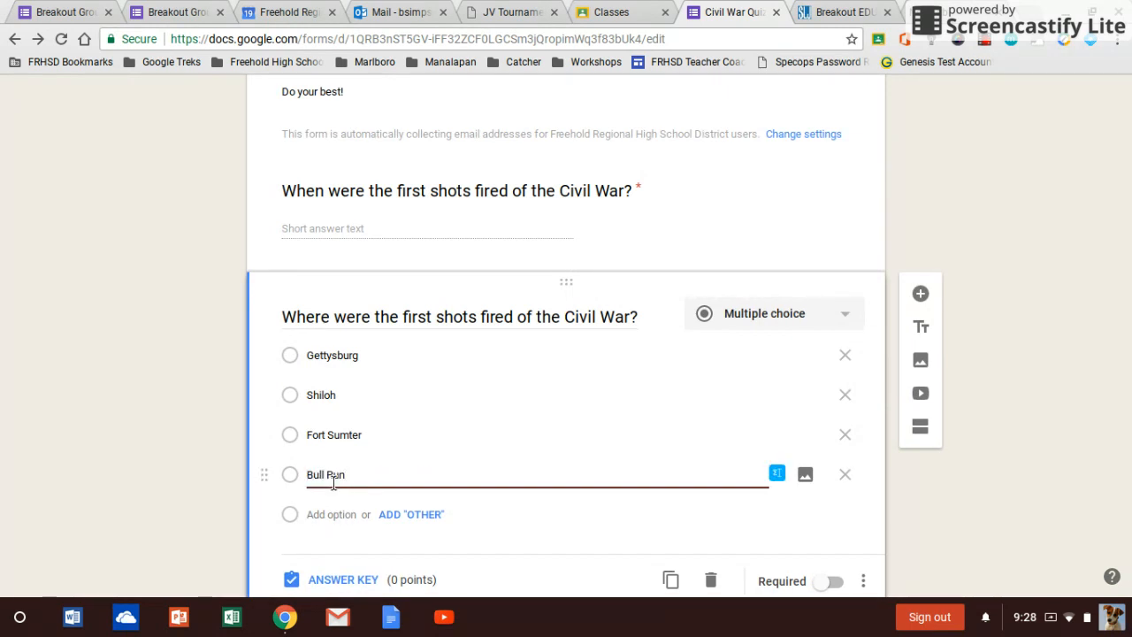
Step: In the multiple choice question's answer key, mark Fort Sumter as correct, assign 2 points, and return to editing the question
left_click(334, 580)
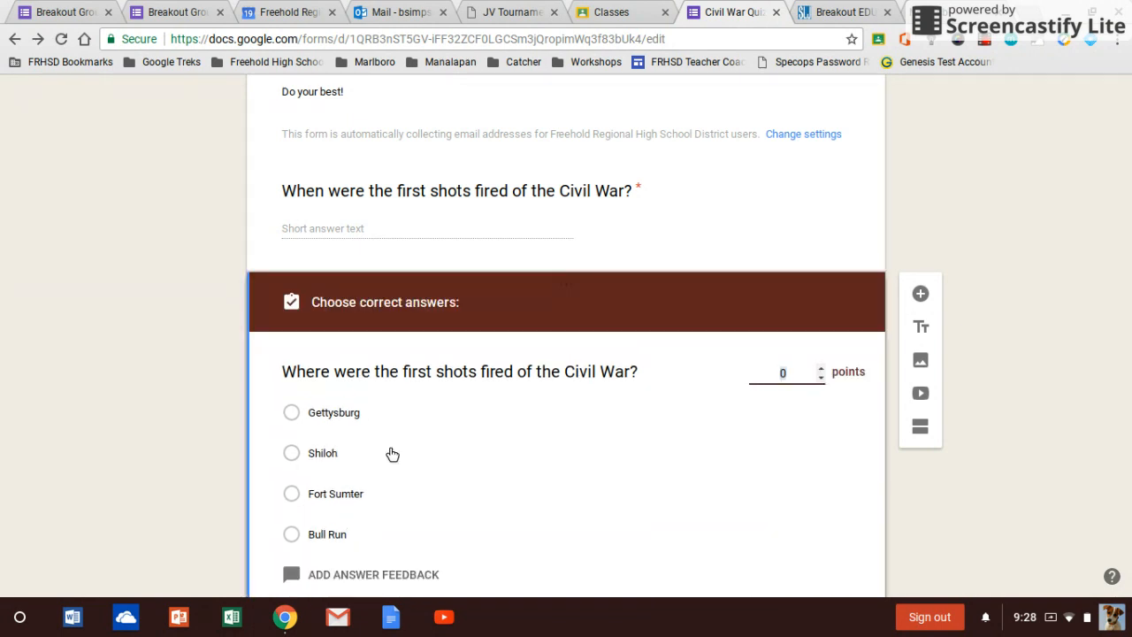
left_click(325, 496)
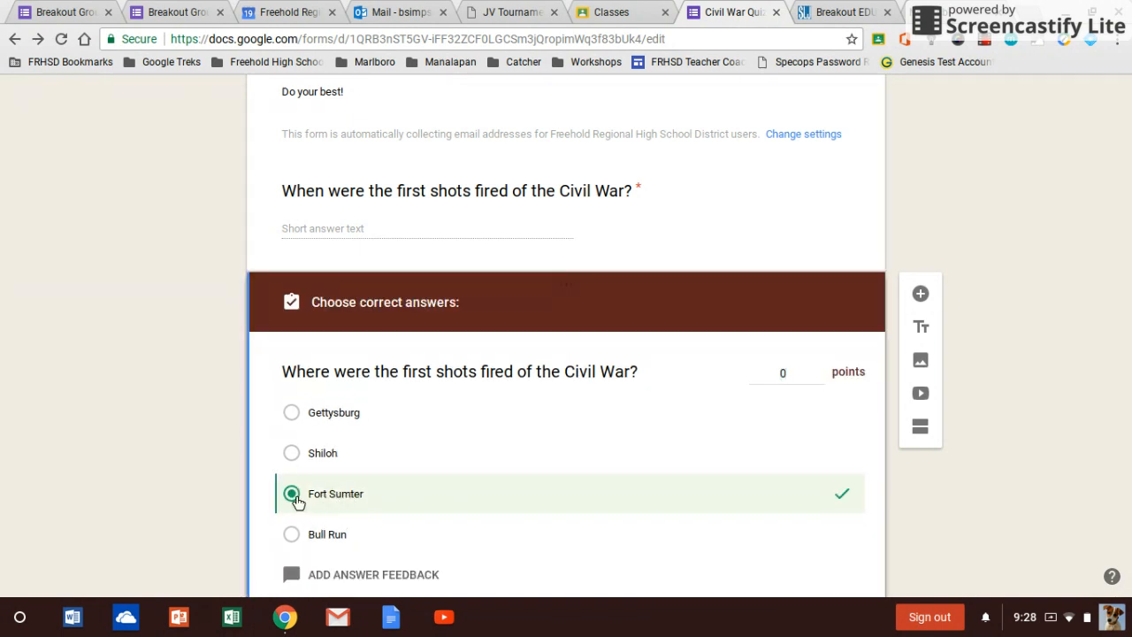
scroll(478, 411, "down", 1)
scroll(477, 411, "down", 1)
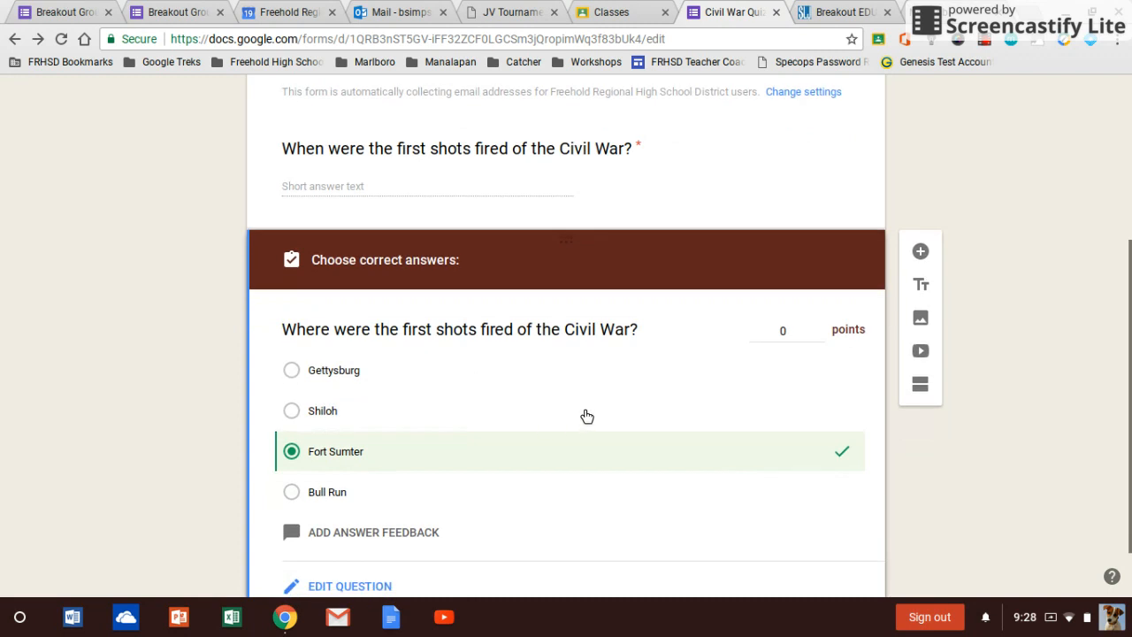
left_click(799, 331)
left_click(89, 303)
scroll(962, 528, "down", 1)
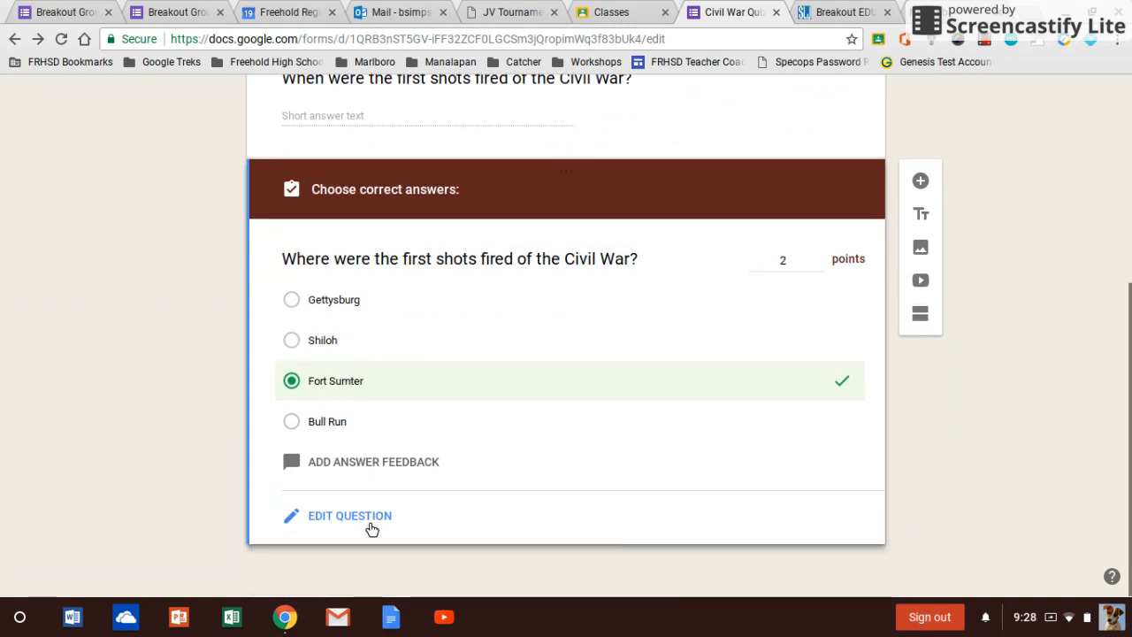
left_click(345, 516)
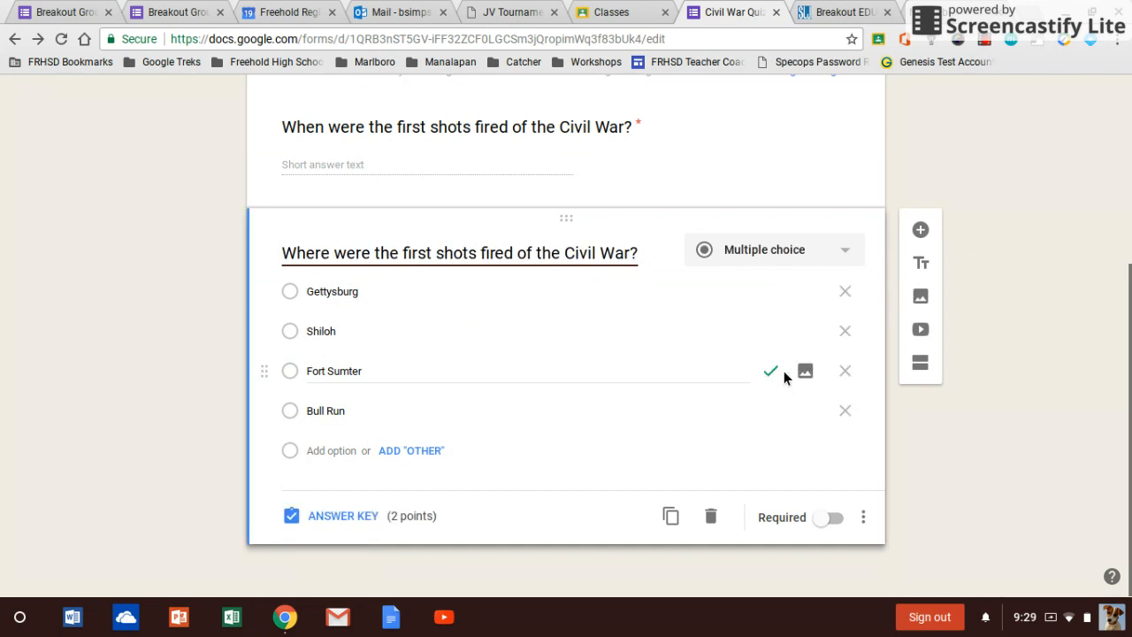
Step: Add a third question below the multiple choice one and set its type to Paragraph
scroll(940, 288, "up", 1)
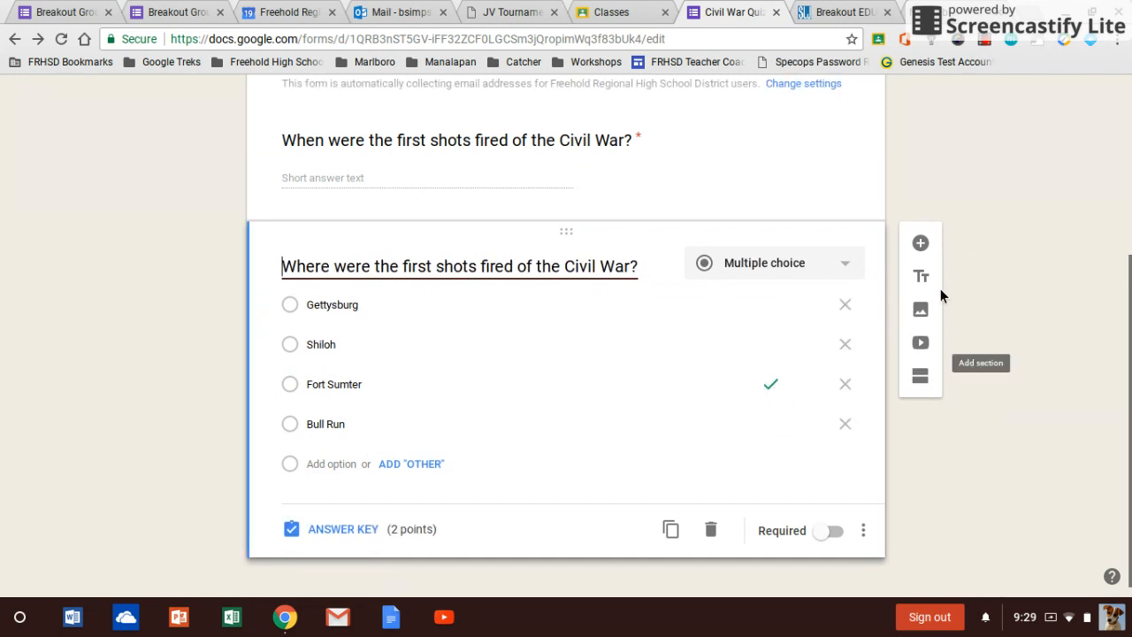
left_click(921, 245)
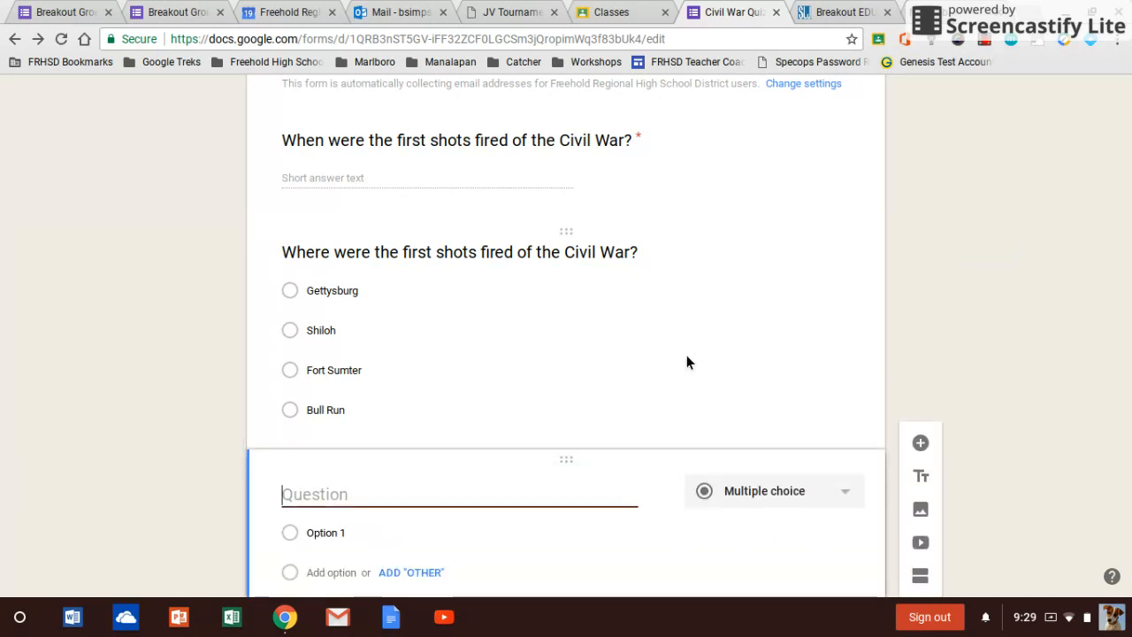
left_click(802, 497)
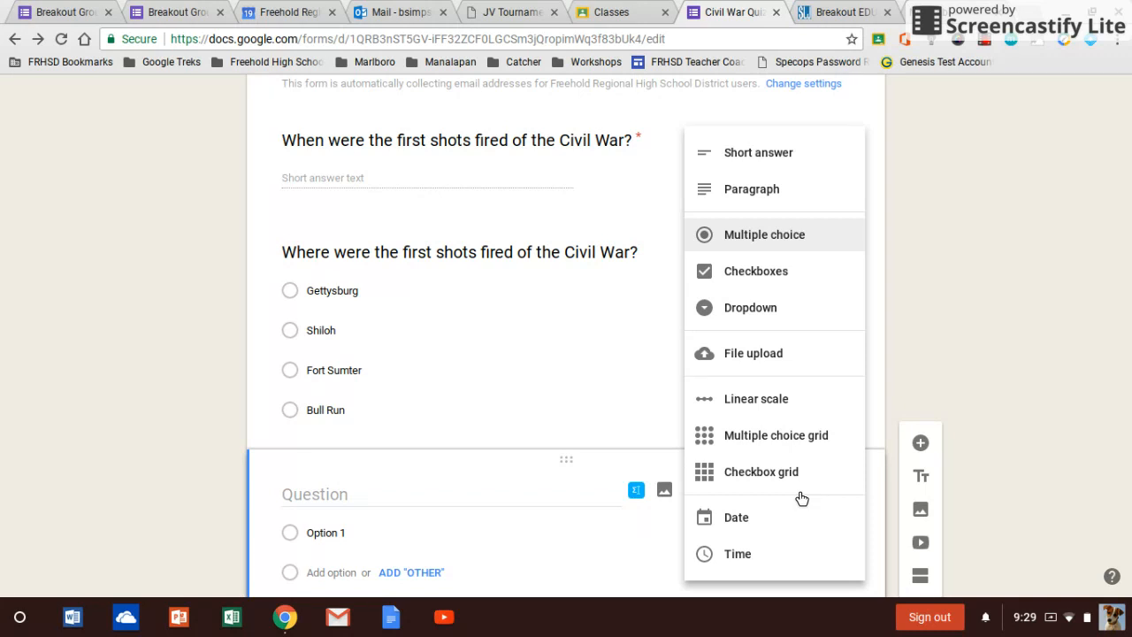
left_click(748, 191)
left_click(371, 427)
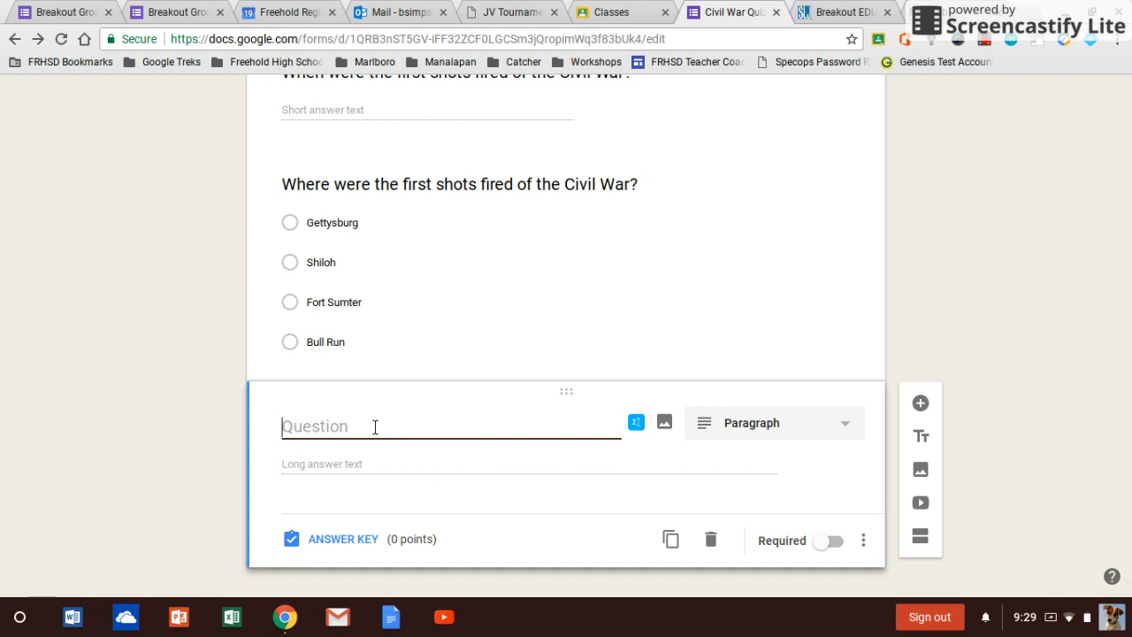
Step: Word the paragraph question "Which side (North or South) had a strategic advantage at the onset of the Civil War?" and make it required
type("Which side ")
type("Nort")
key("BackSpace")
key("BackSpace")
key("BackSpace")
type("(")
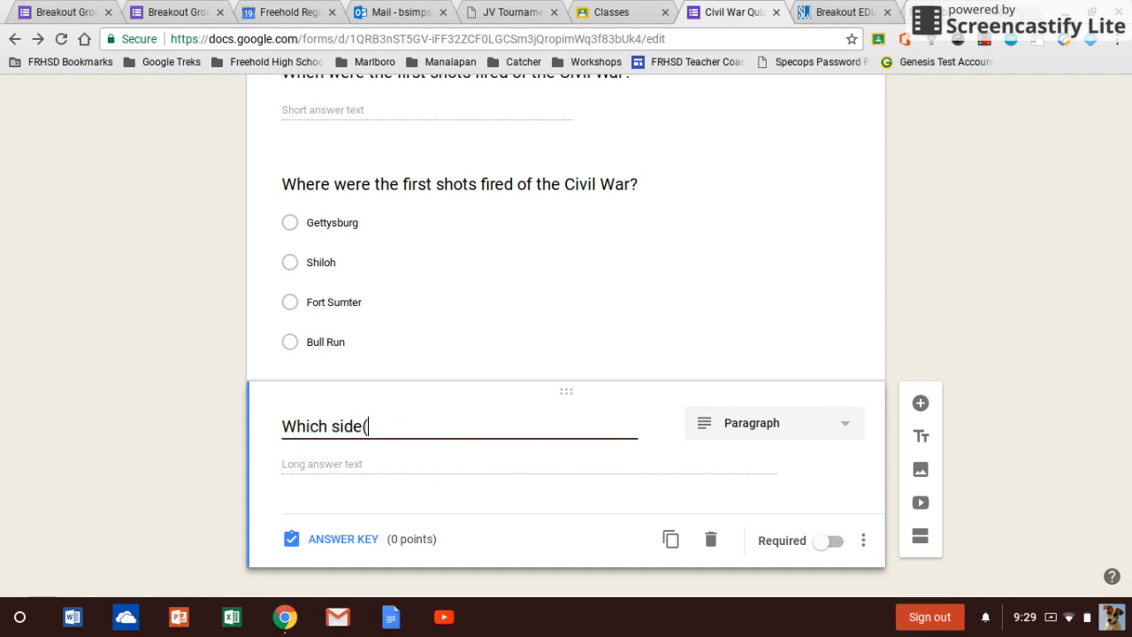
type("North or")
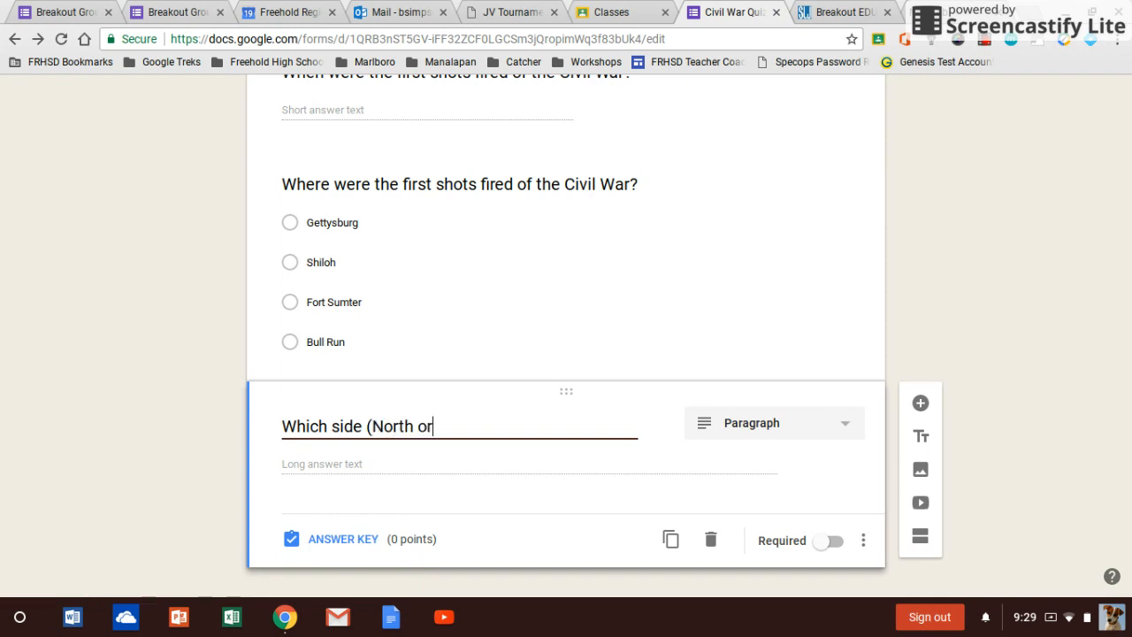
type(" South) had a strategic")
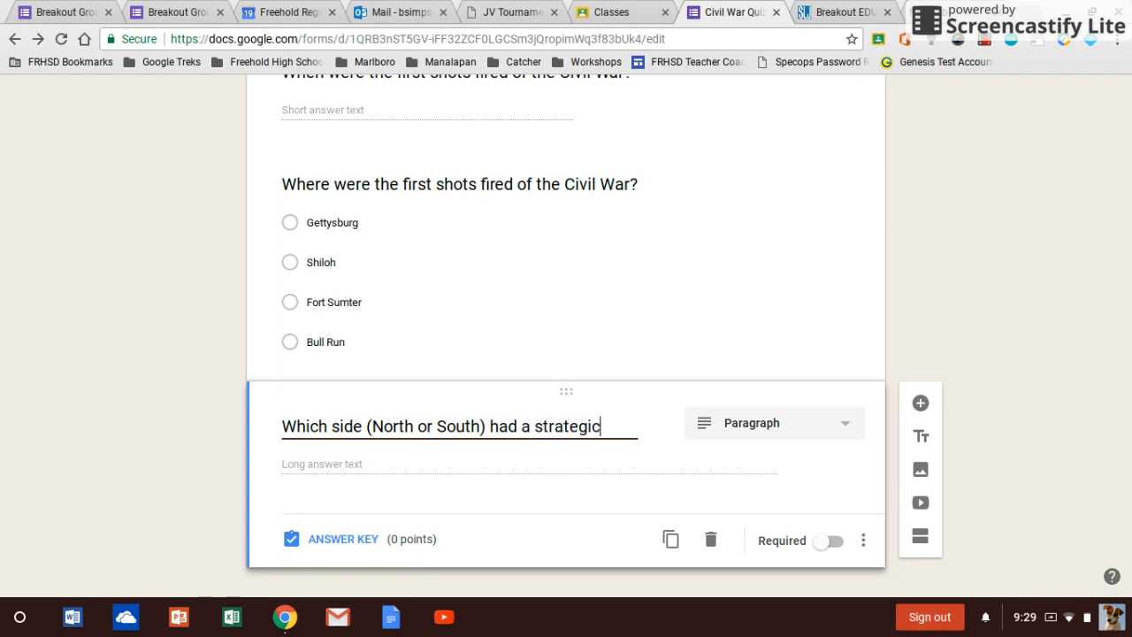
type(" advantage at the onset o")
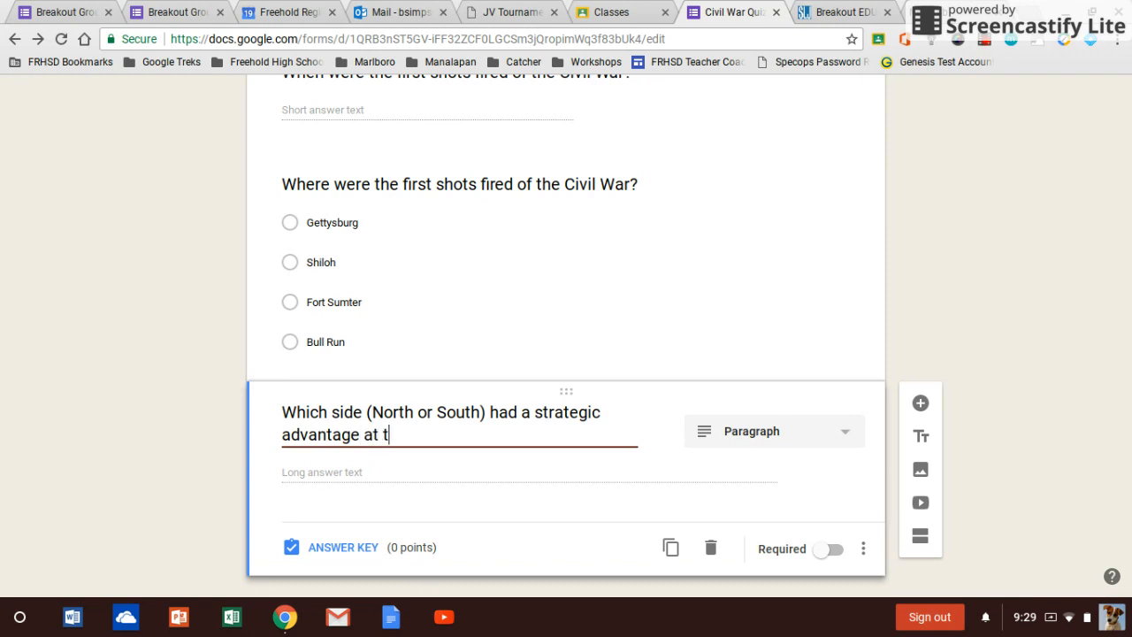
type("he Civil War")
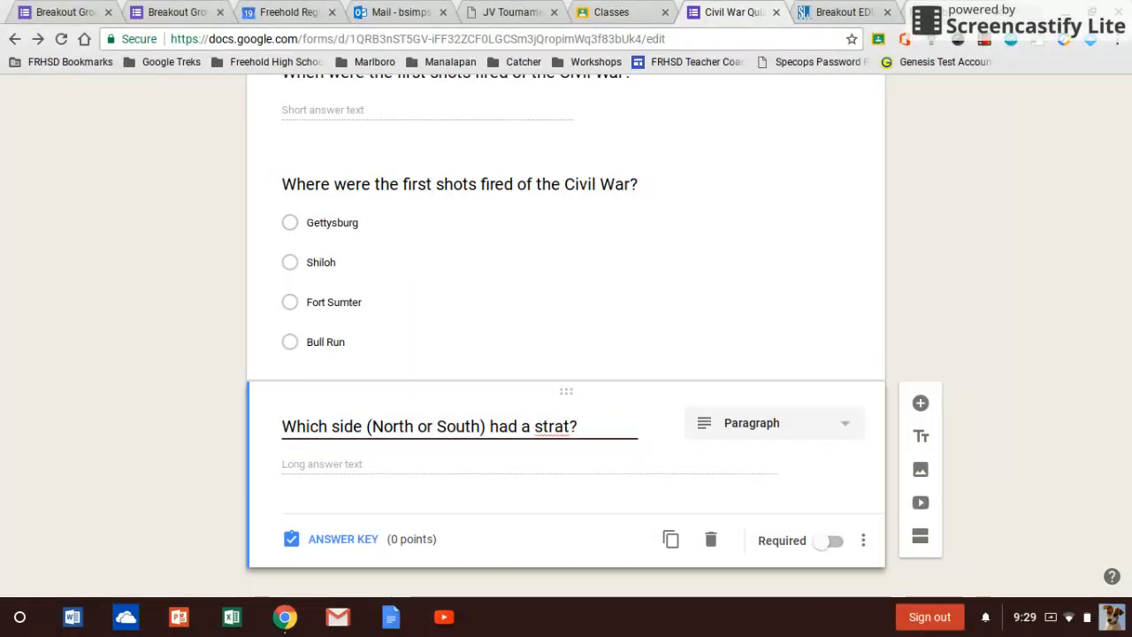
key("BackSpace")
key("BackSpace")
key("BackSpace")
type("ategic adv")
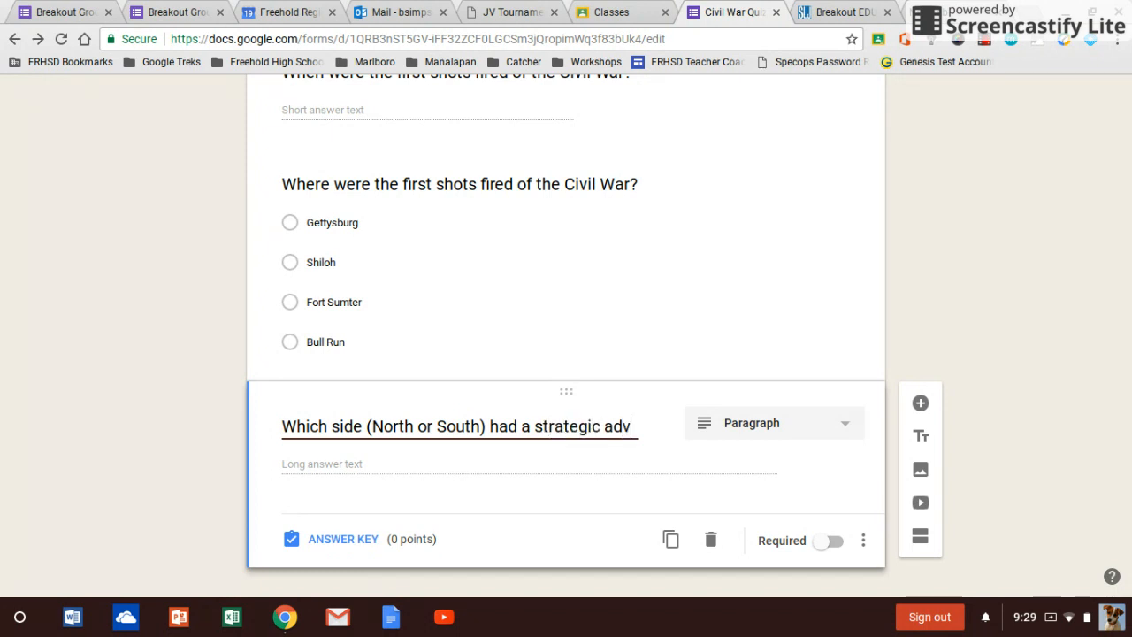
type("antage at the onset of the Civil w")
key("BackSpace")
type("War?")
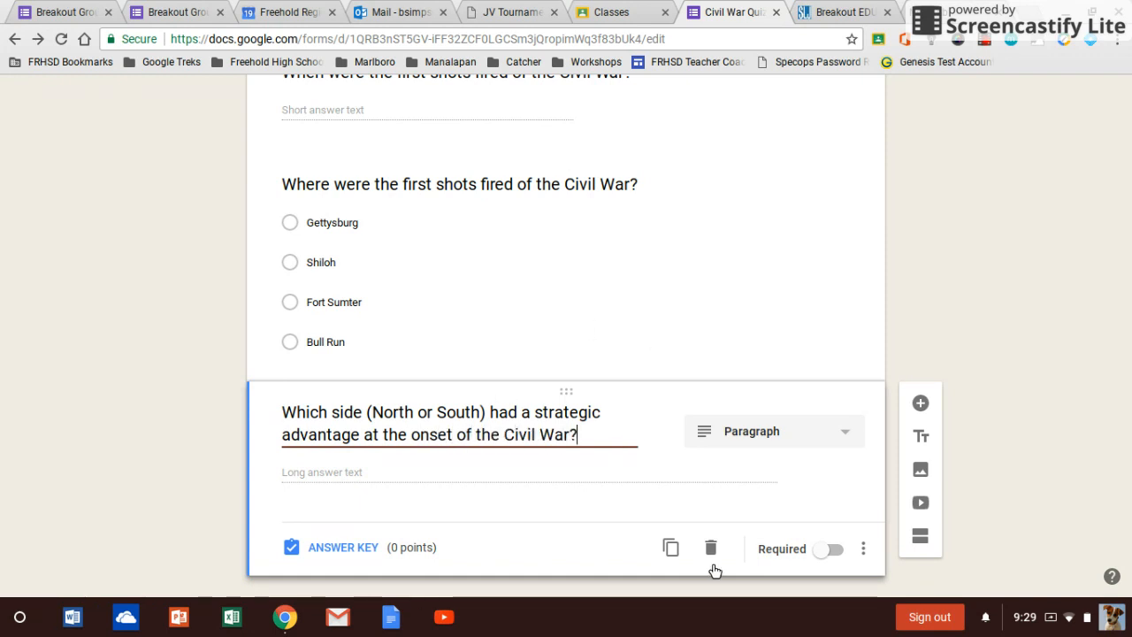
left_click(831, 549)
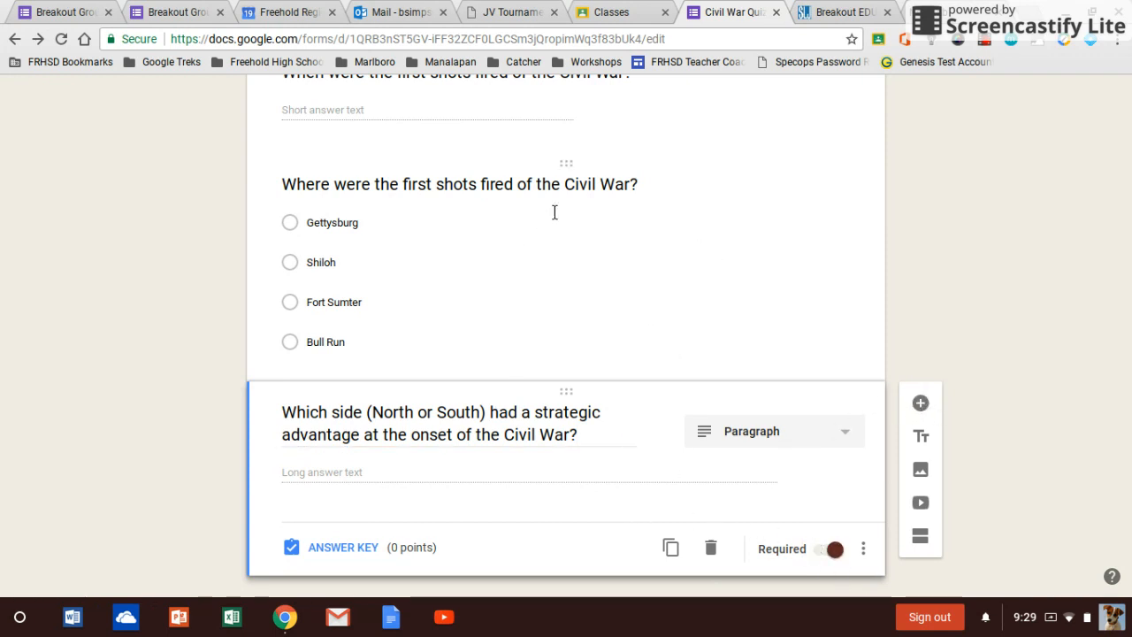
Step: Insert a new section after the multiple choice question and title it "Essay Question"
left_click(601, 263)
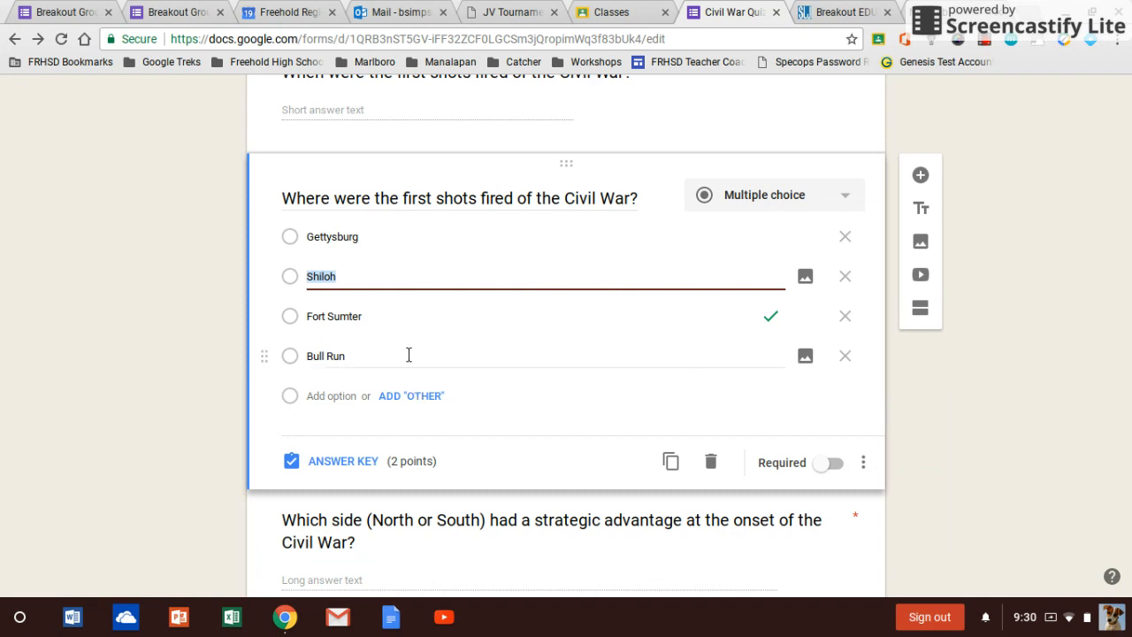
left_click(920, 310)
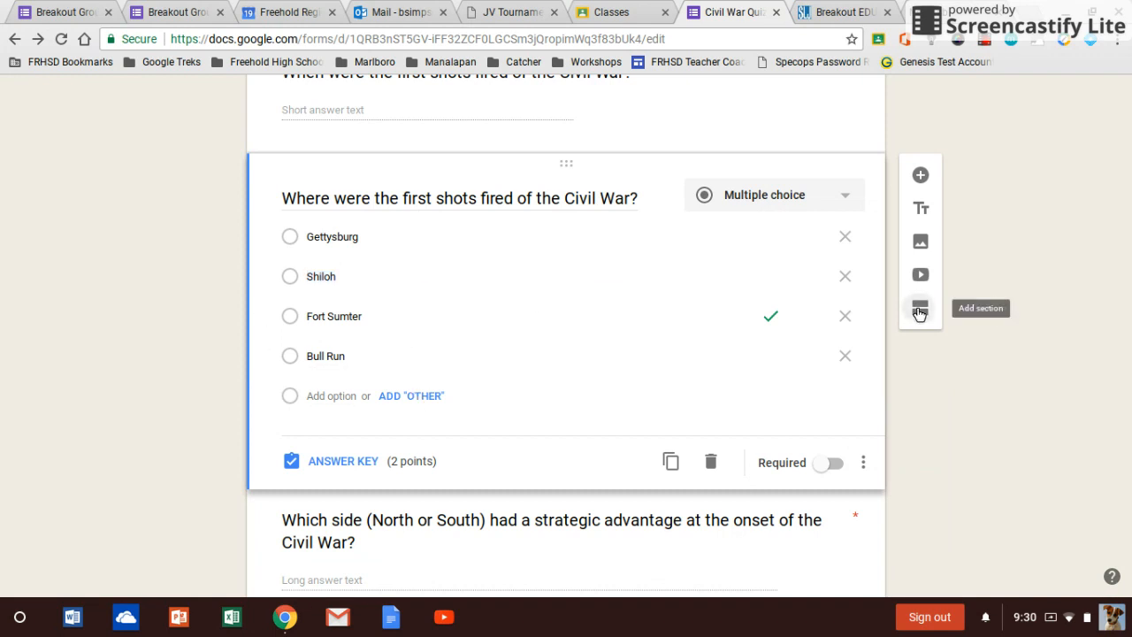
scroll(456, 354, "down", 1)
scroll(456, 390, "down", 1)
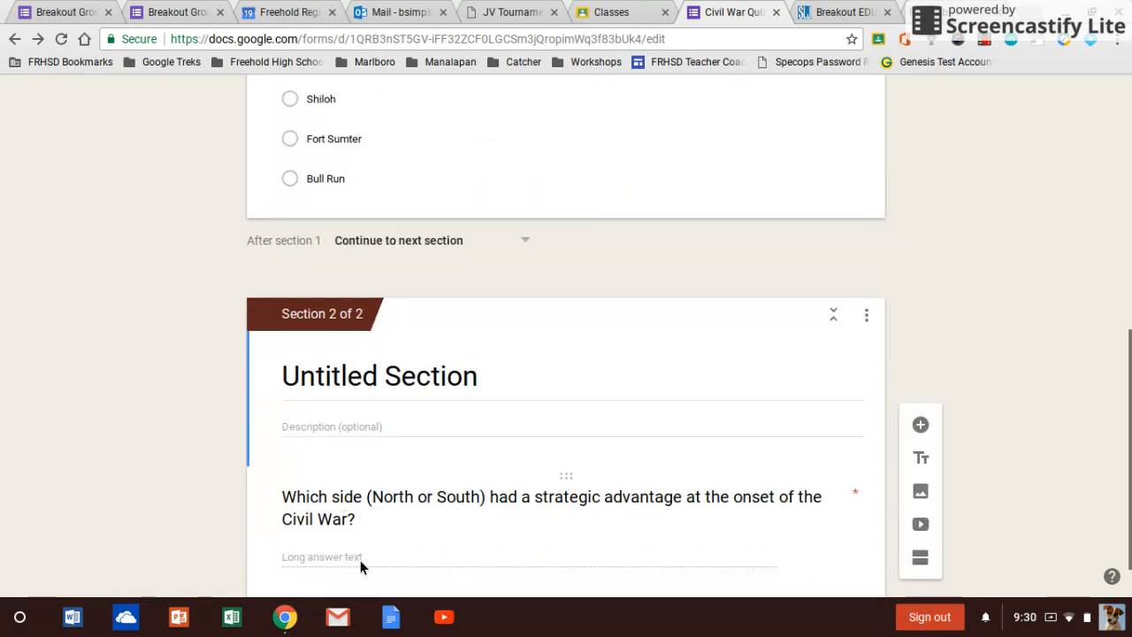
left_click(391, 379)
type("Essay Quye")
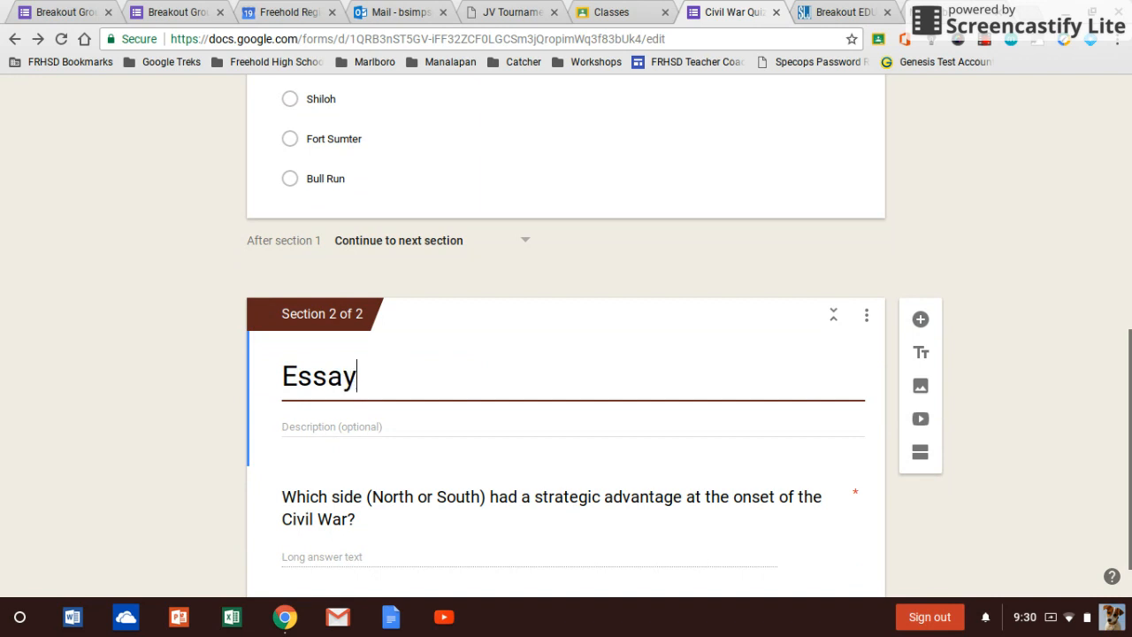
key("BackSpace")
key("BackSpace")
type("estion")
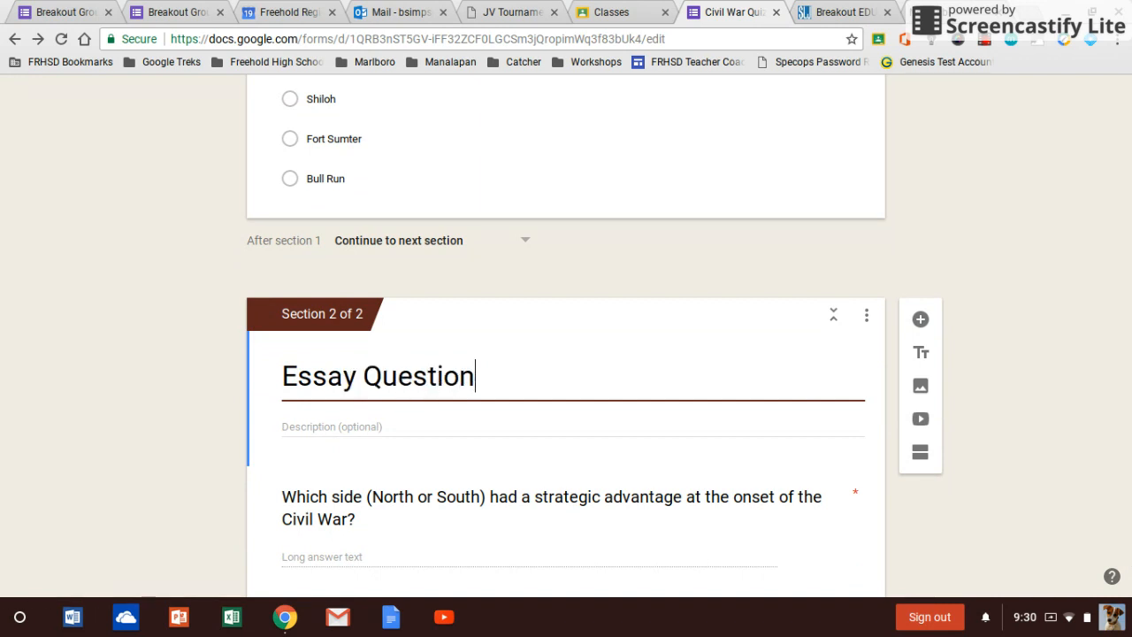
Step: Open the preview of the quiz and look over its first page
scroll(398, 342, "down", 1)
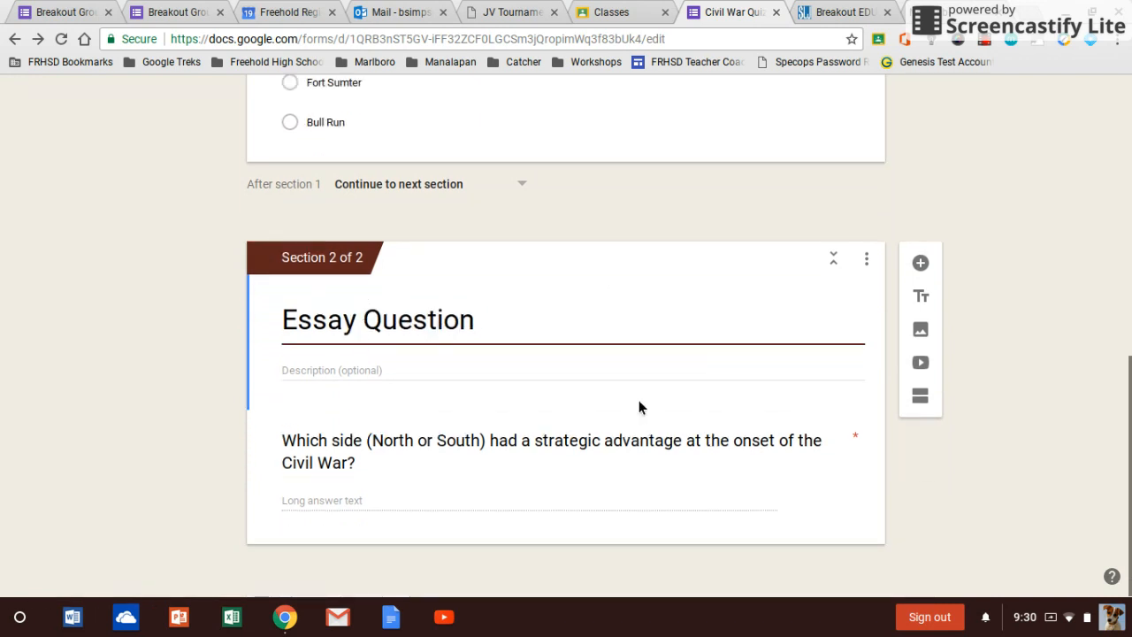
scroll(704, 329, "up", 10)
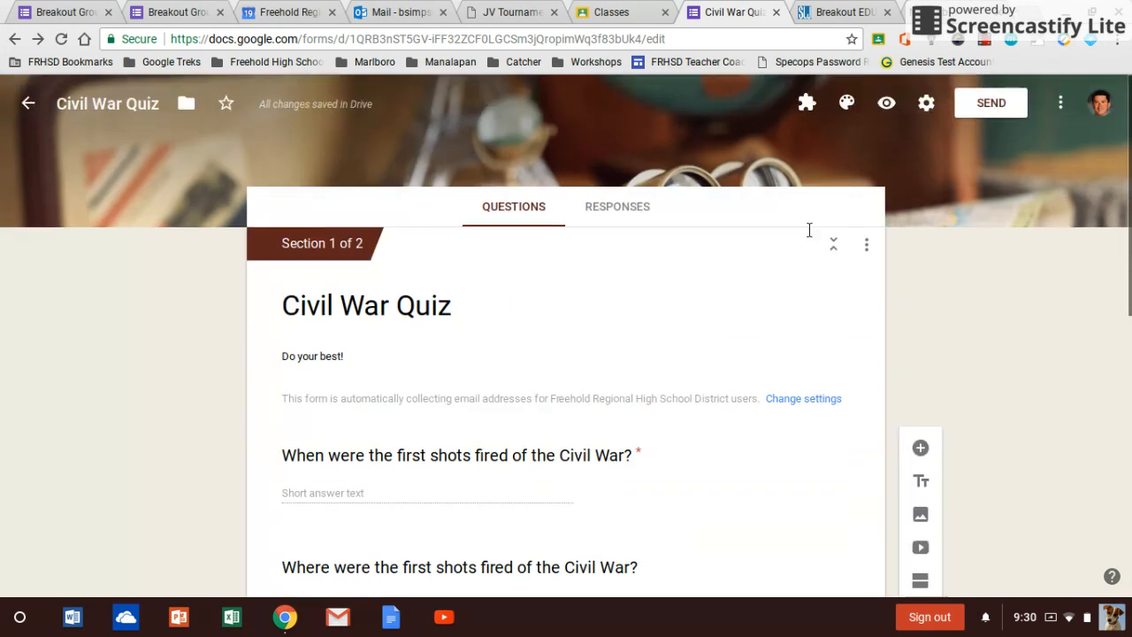
left_click(888, 103)
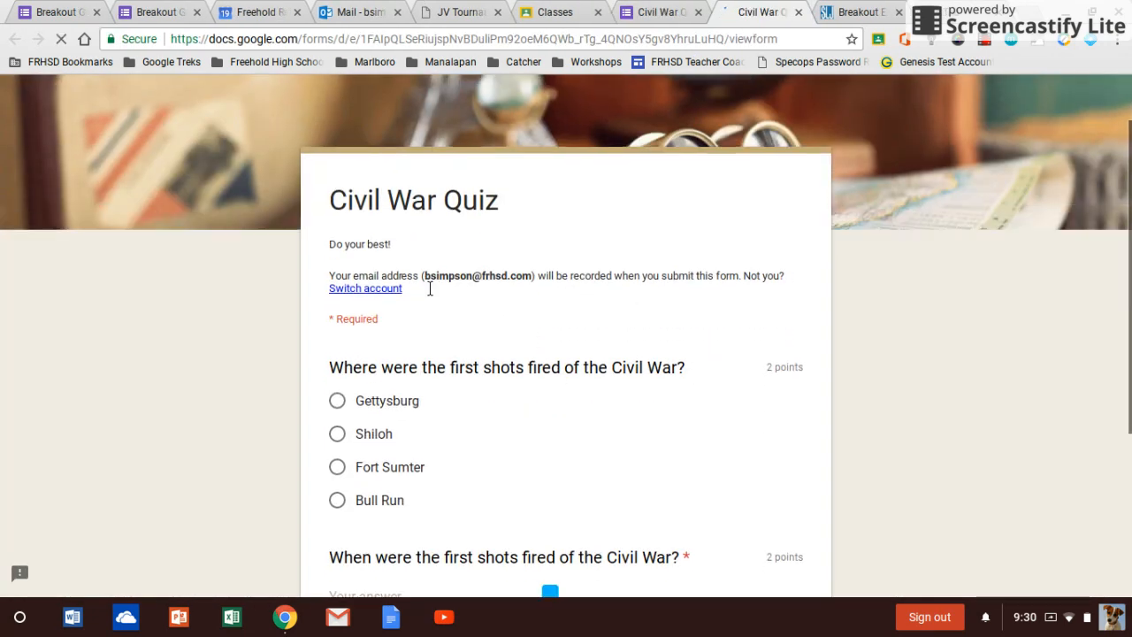
scroll(429, 292, "down", 2)
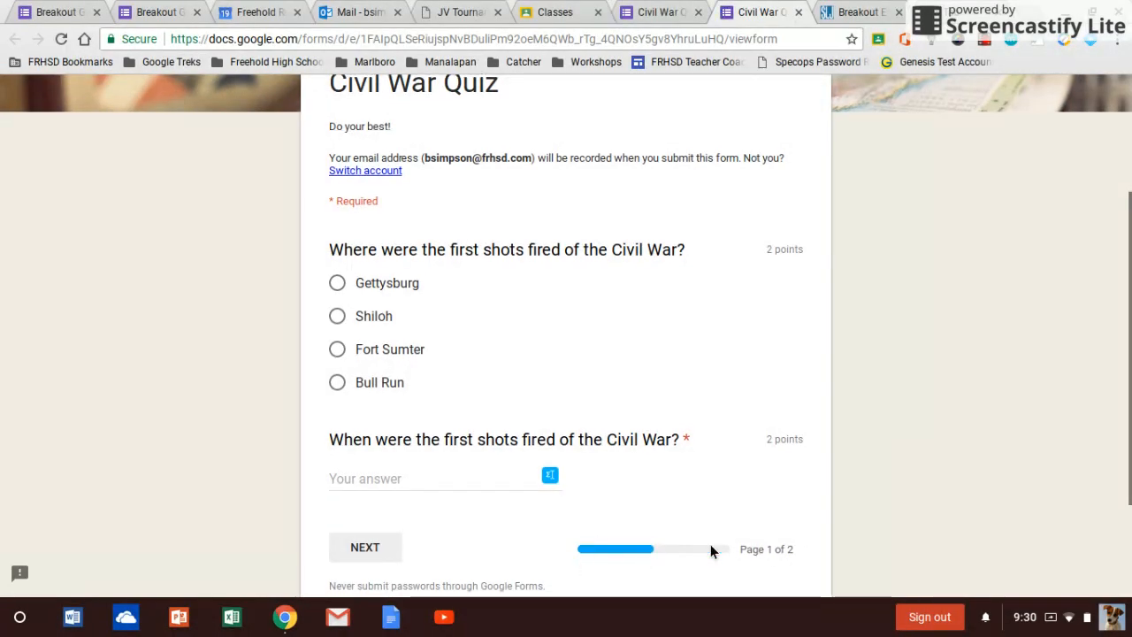
Step: In the preview, answer Gettysburg and "April 12", continue to the essay page and enter "asdasdaasdasdasd" as a placeholder answer
left_click(390, 285)
scroll(498, 321, "down", 2)
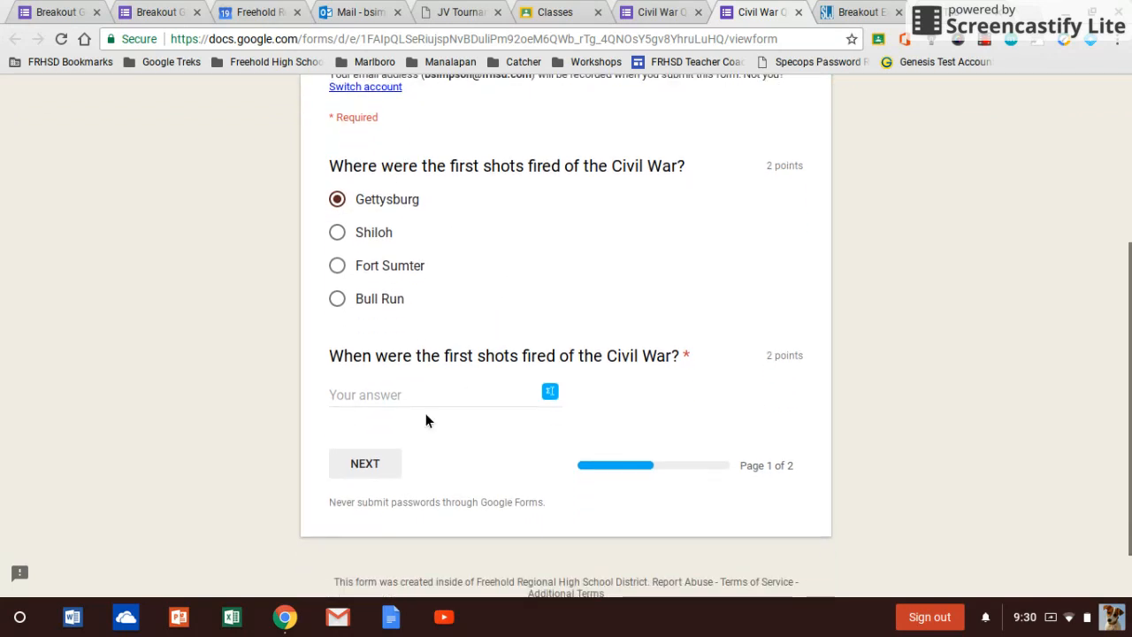
left_click(374, 394)
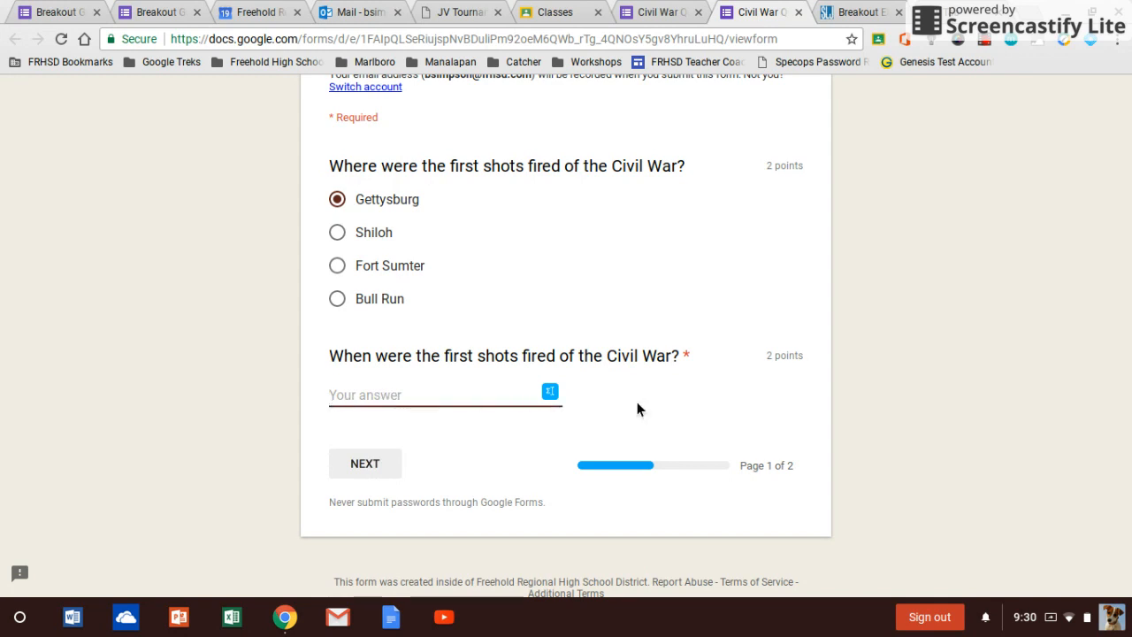
type("April 12")
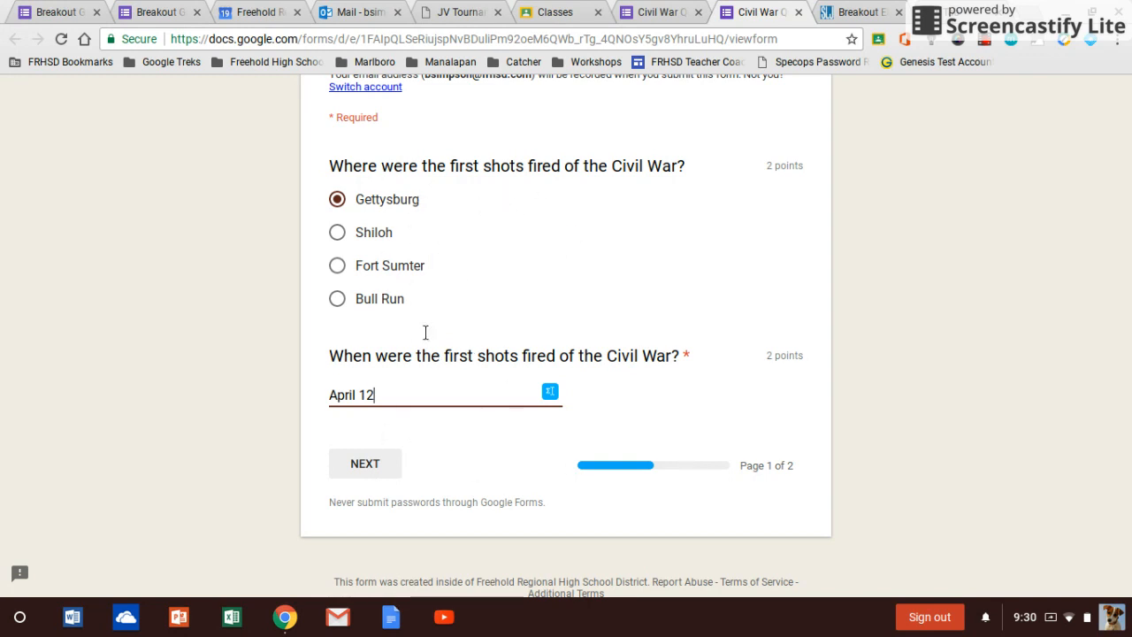
left_click(367, 463)
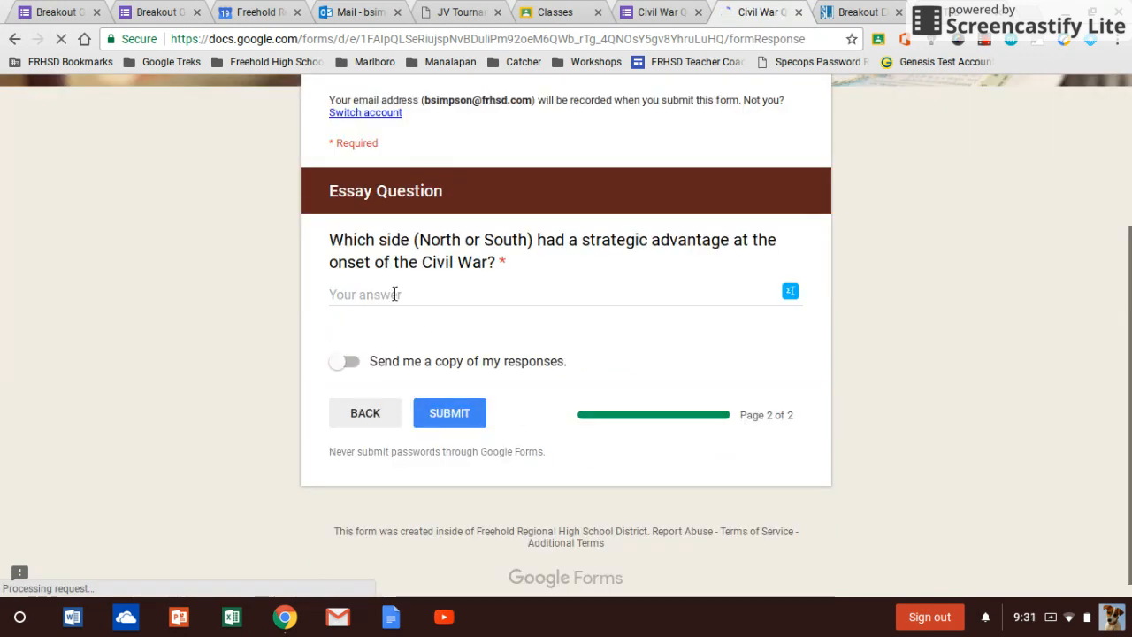
left_click(394, 294)
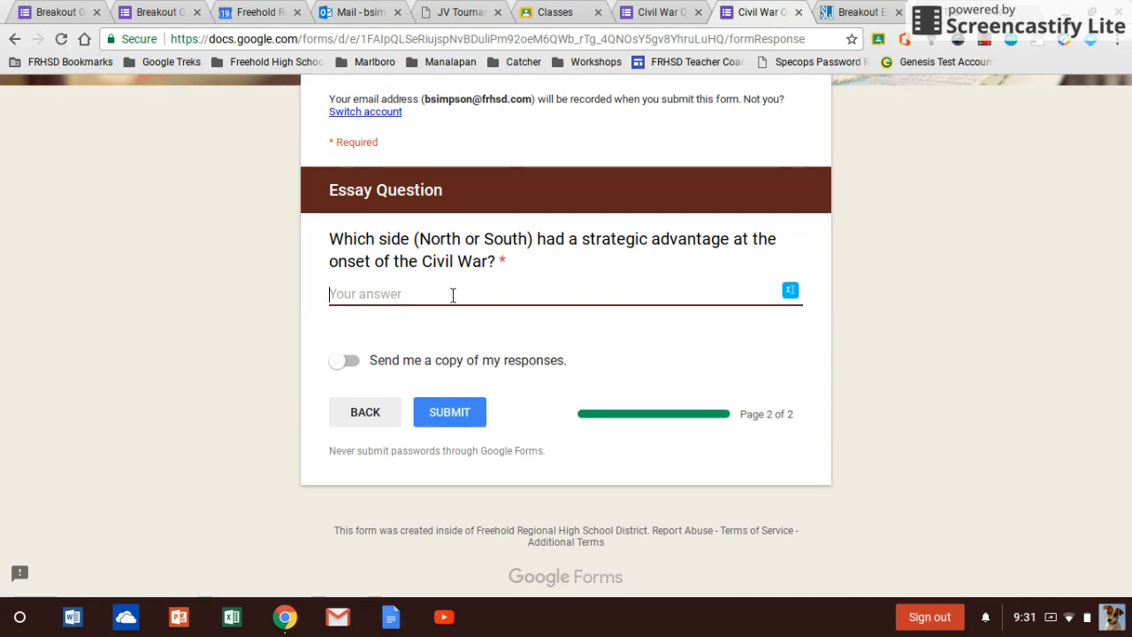
type("asdasdaasdasdasd")
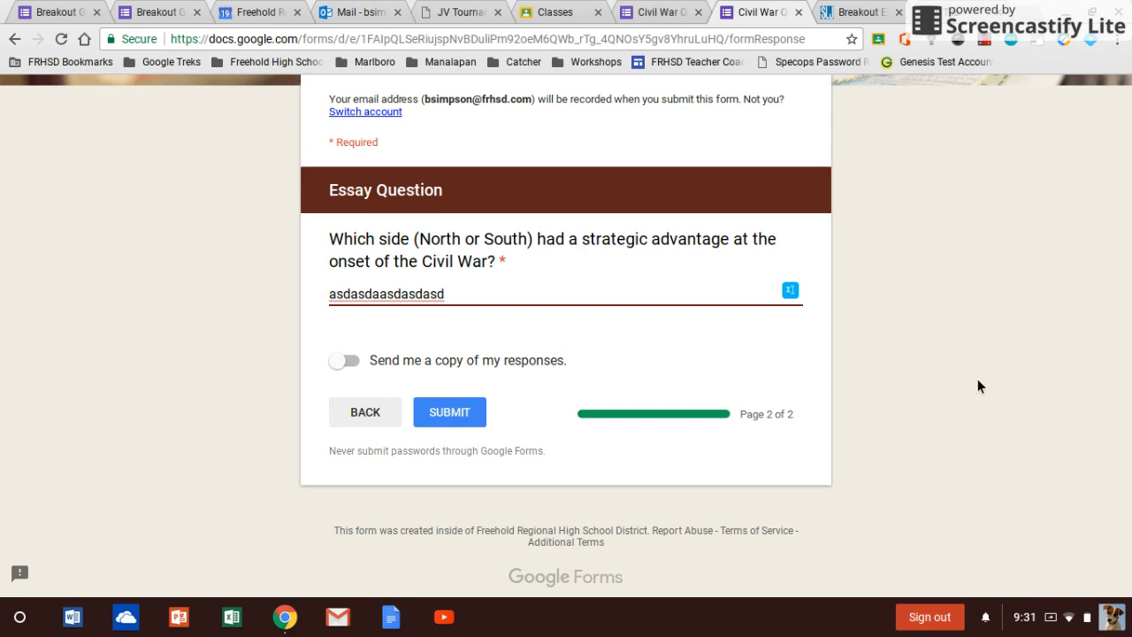
Step: Leave the preview without submitting the test answers and return to editing the form
scroll(979, 381, "up", 2)
scroll(976, 395, "up", 1)
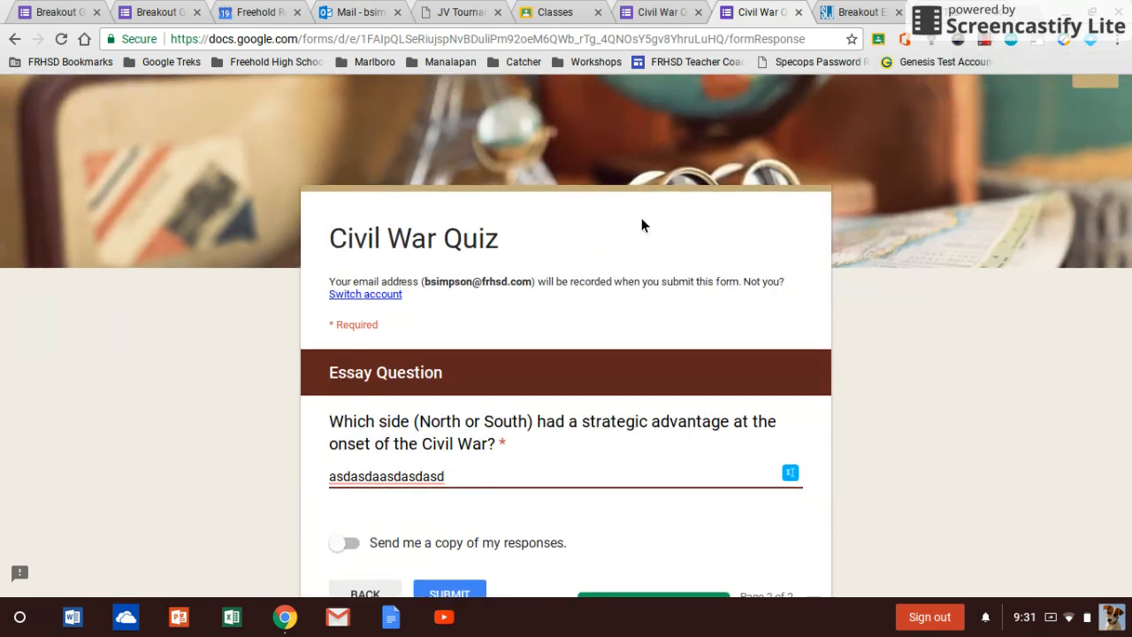
scroll(1088, 110, "up", 1)
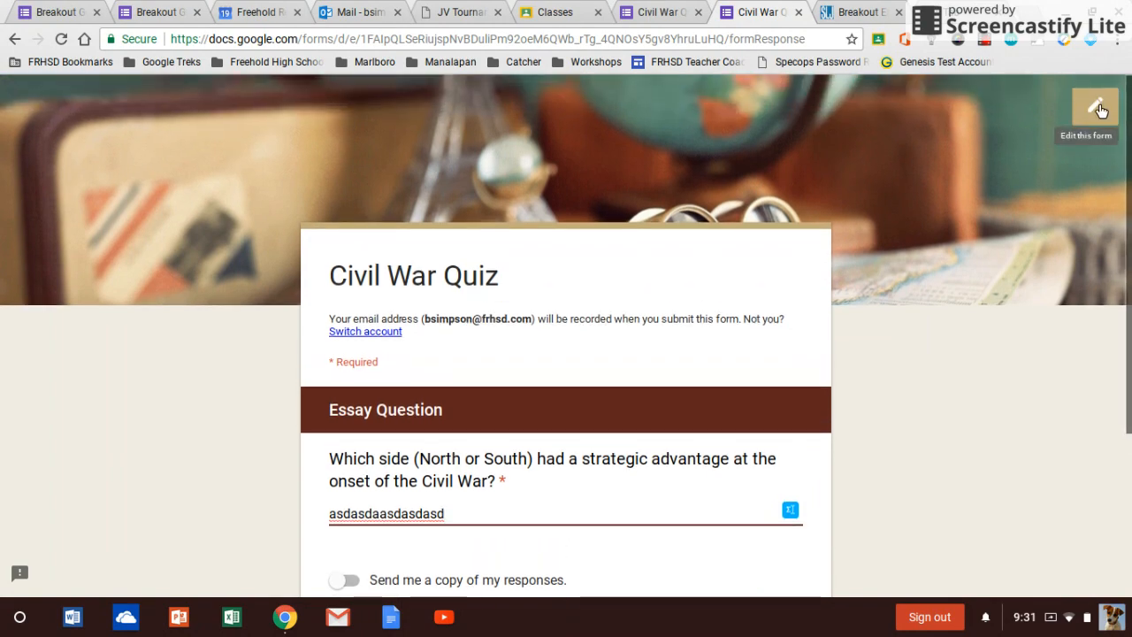
left_click(1097, 110)
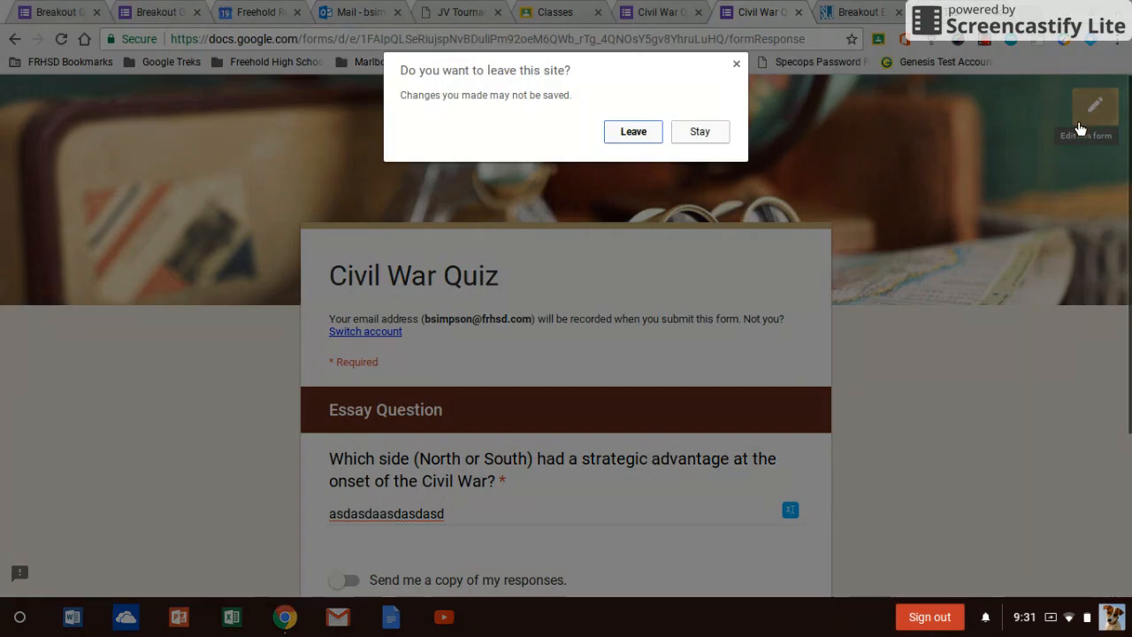
left_click(627, 131)
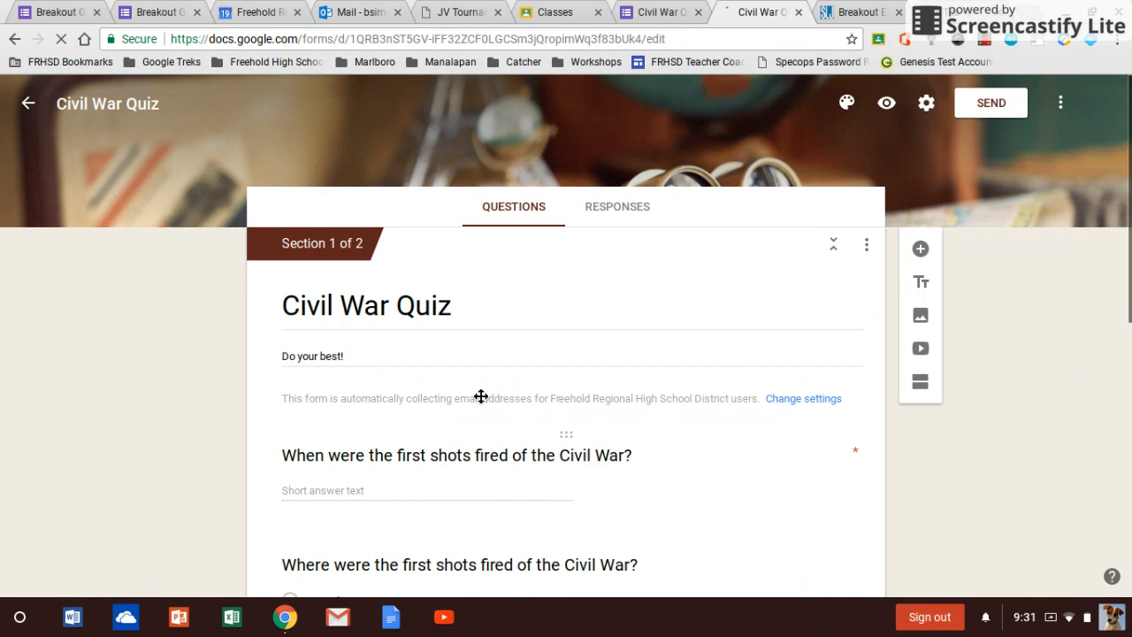
Step: Look over the form's sections and open the multiple choice question for editing
scroll(490, 451, "down", 3)
scroll(490, 450, "down", 3)
scroll(466, 422, "up", 3)
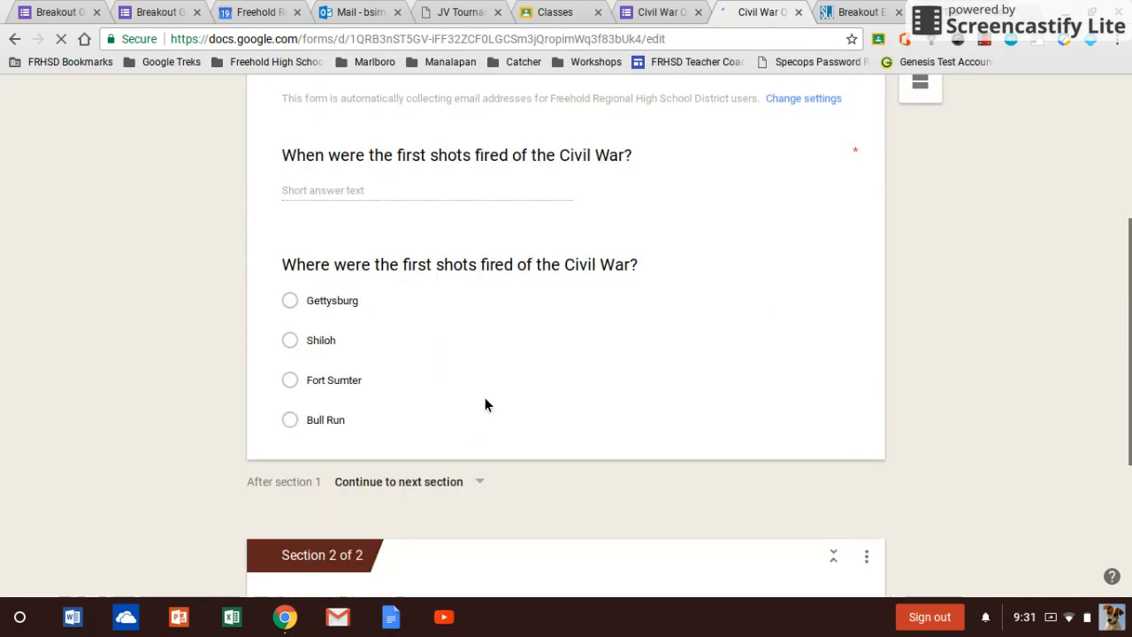
scroll(425, 306, "up", 3)
left_click(743, 358)
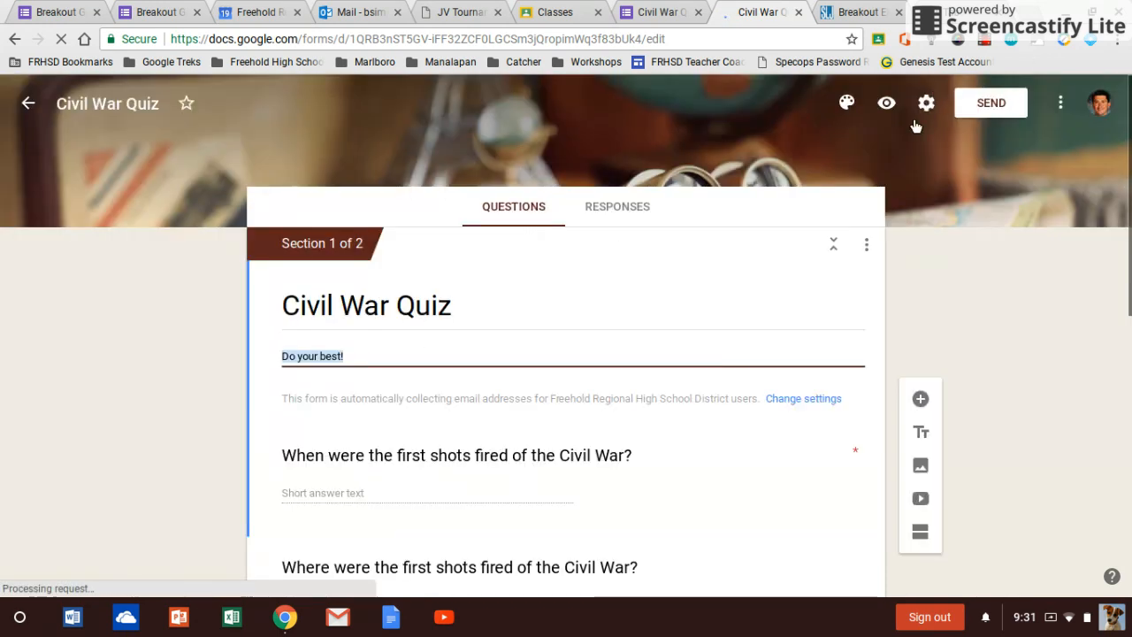
scroll(739, 281, "down", 1)
scroll(739, 281, "down", 2)
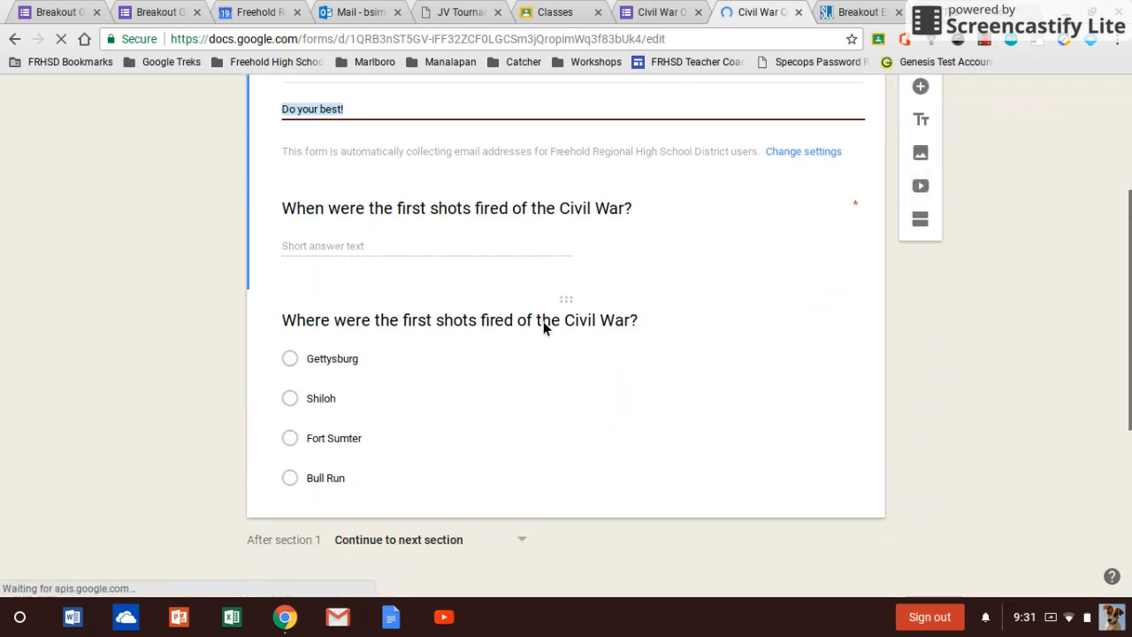
left_click(543, 321)
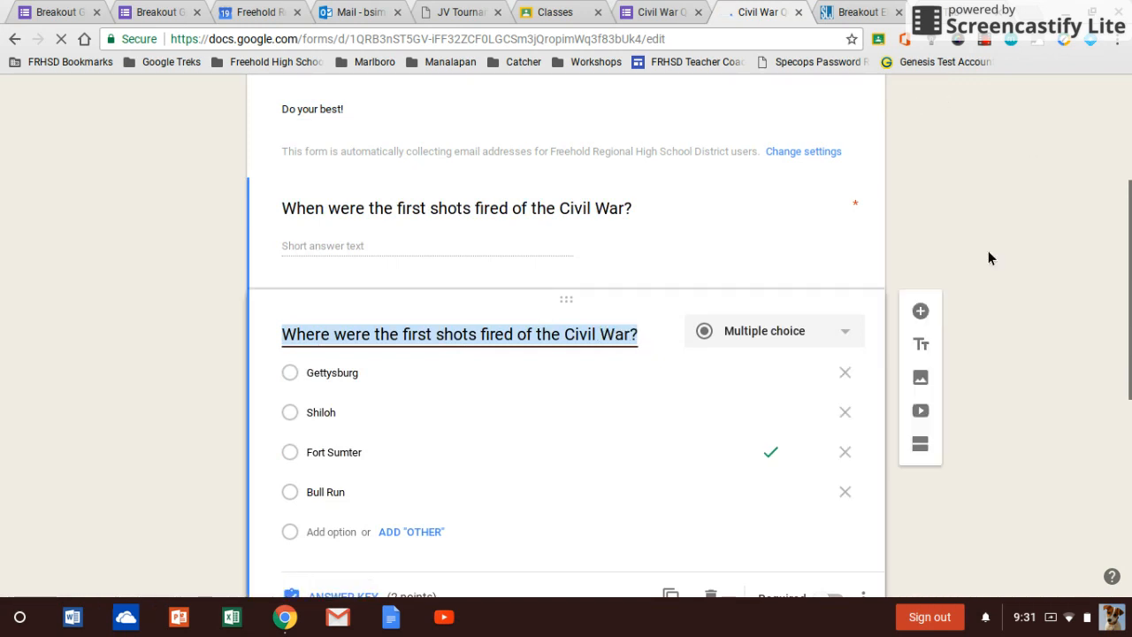
Step: Add a new question after the multiple choice question and set its type to Checkboxes
left_click(920, 312)
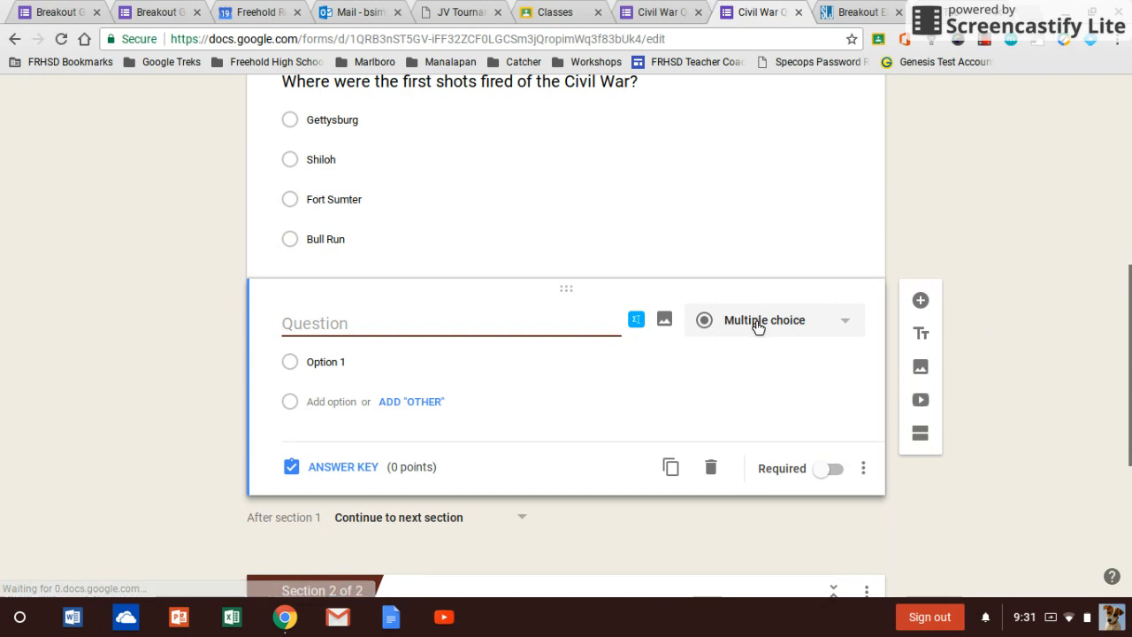
left_click(758, 323)
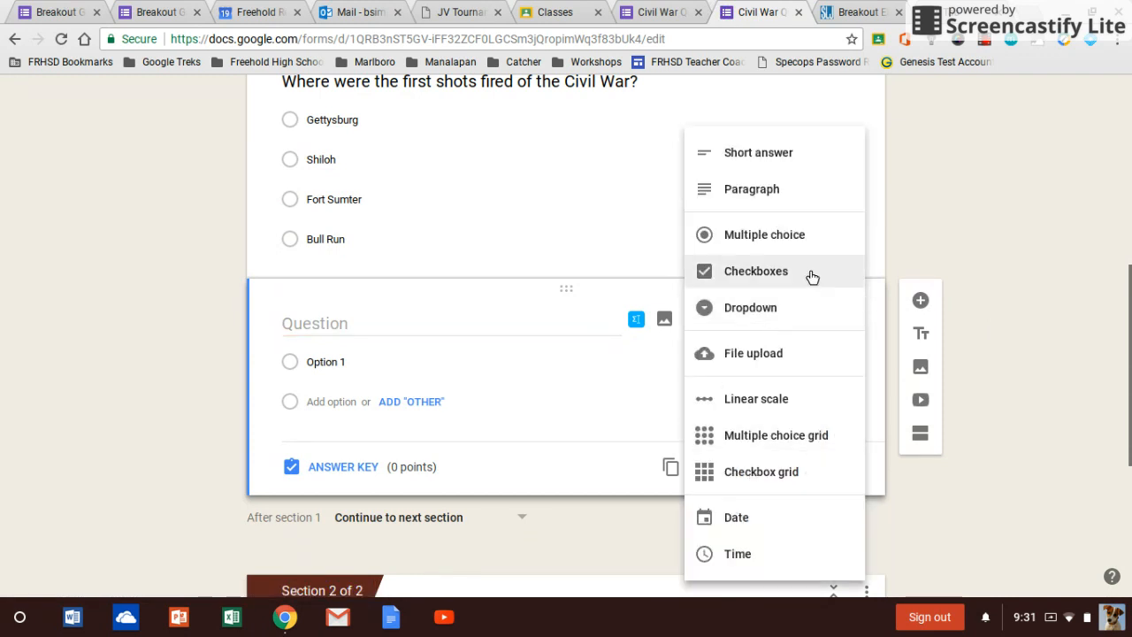
left_click(770, 271)
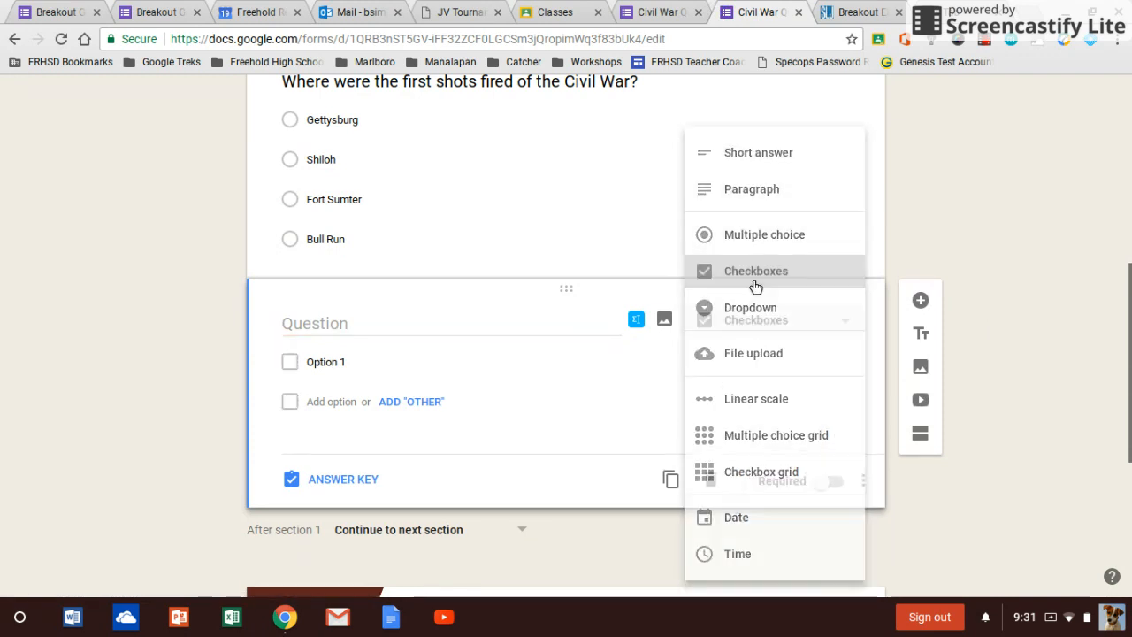
Step: Enter "Which of the following were advantages held by the North?" as the checkbox question's text
left_click(353, 326)
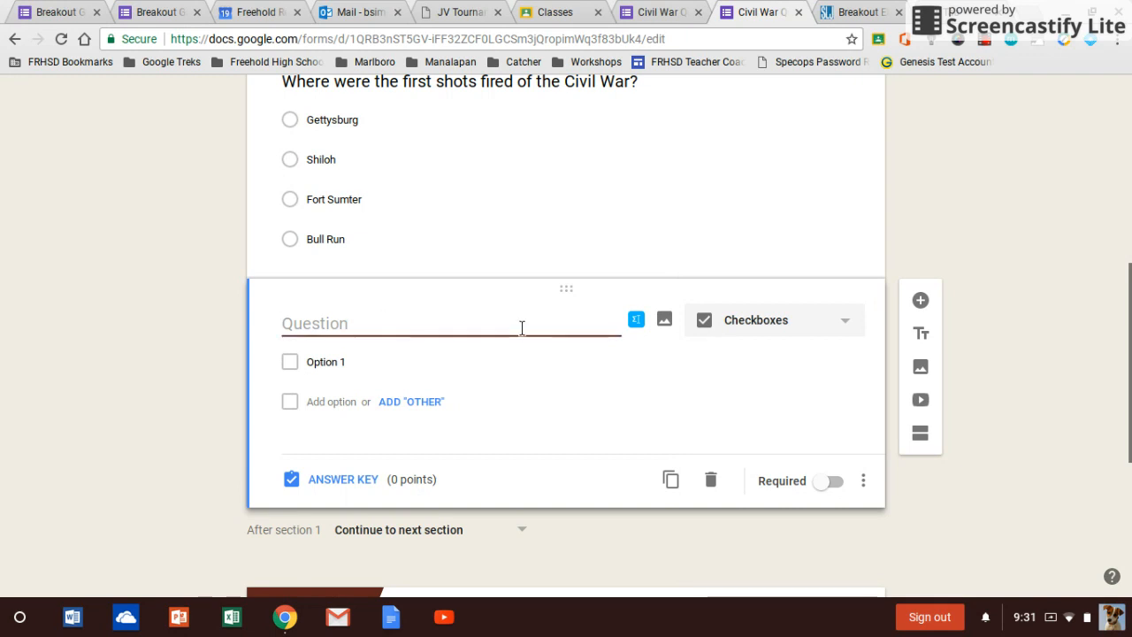
type("Which")
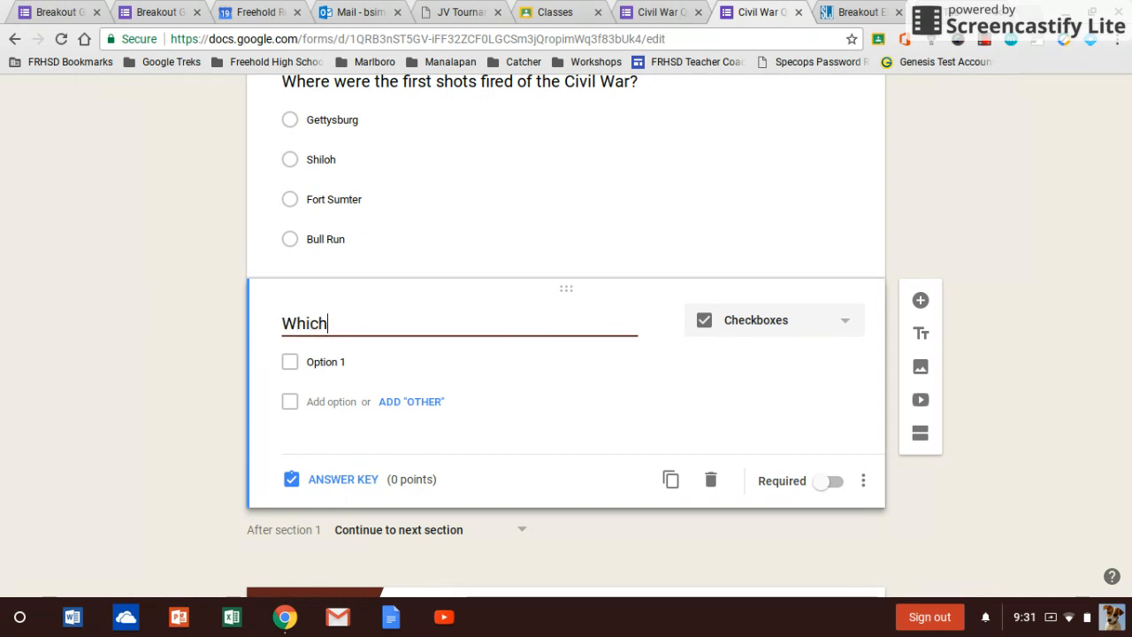
type(" of the cfo")
key("BackSpace")
key("BackSpace")
key("BackSpace")
type("following ")
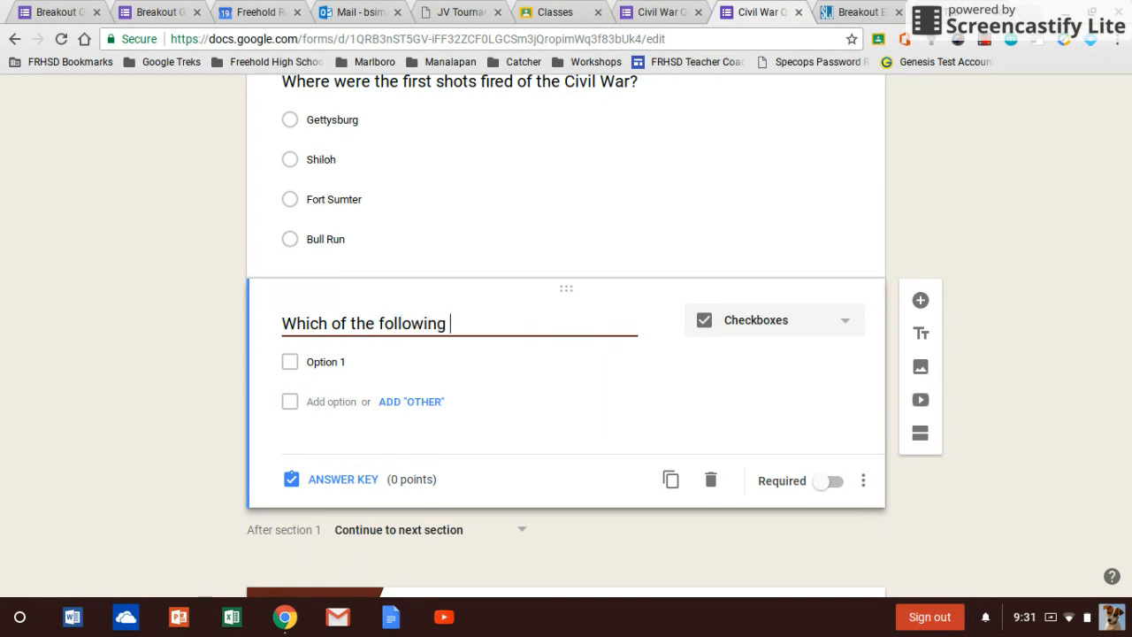
type("were advant")
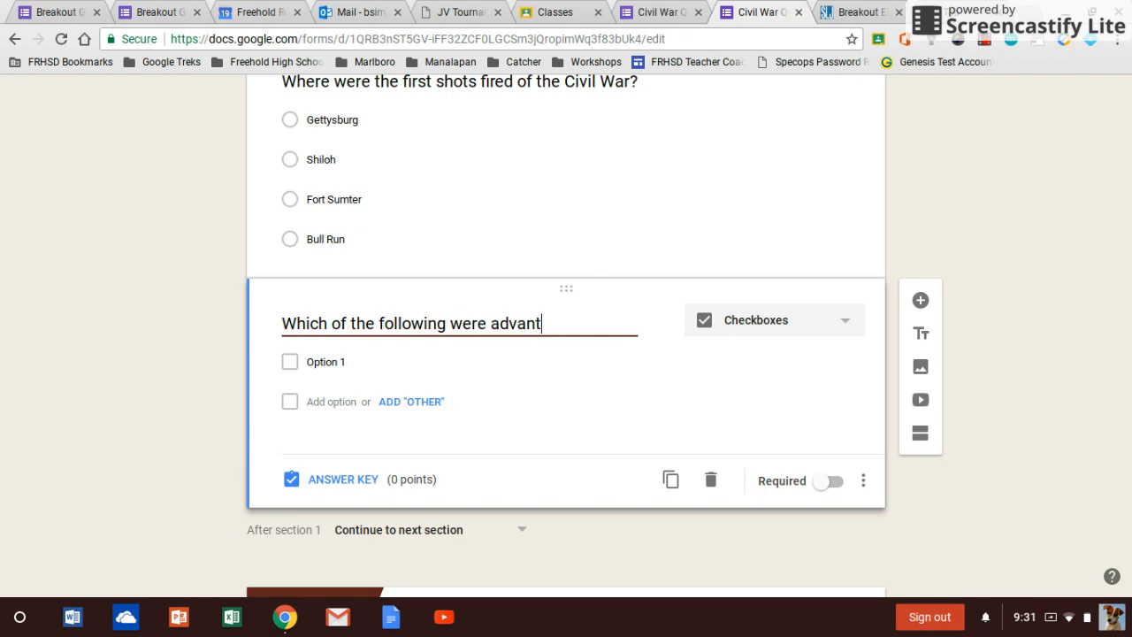
type("ages of held by the North?")
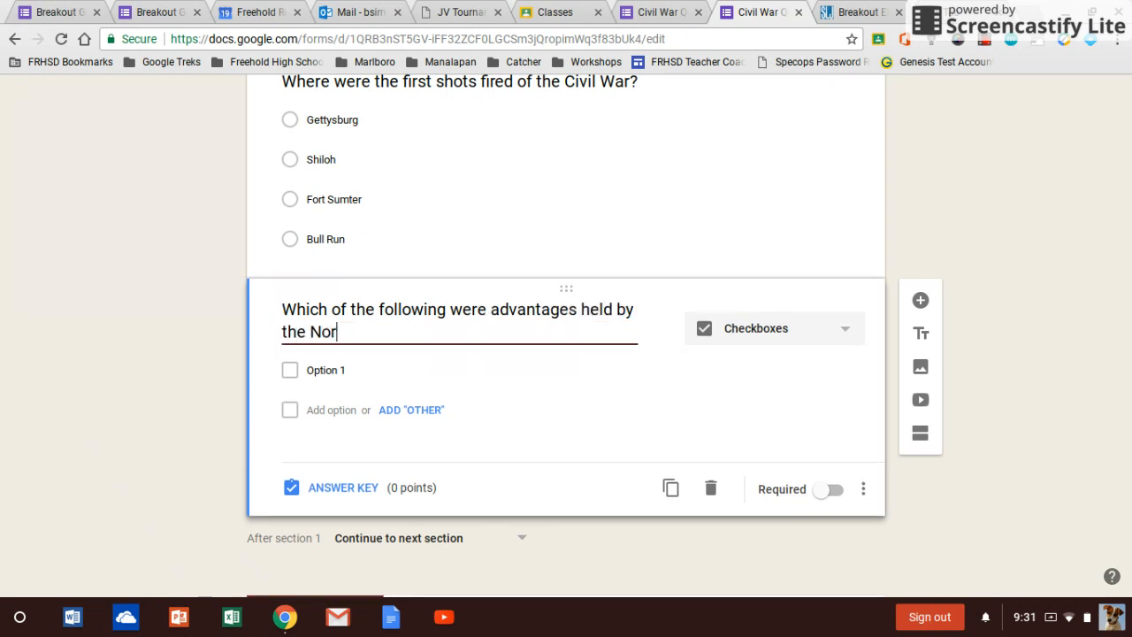
Step: Give the checkbox question the options Railroads, Telegraph Wires, Population and Home field advantage
left_click(336, 369)
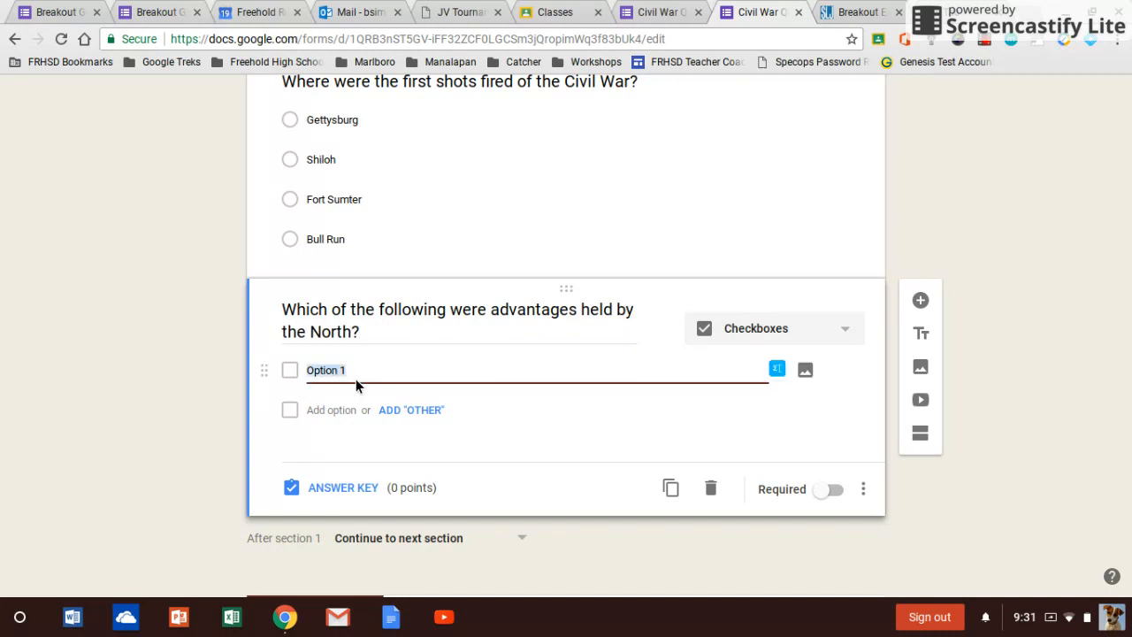
type("For")
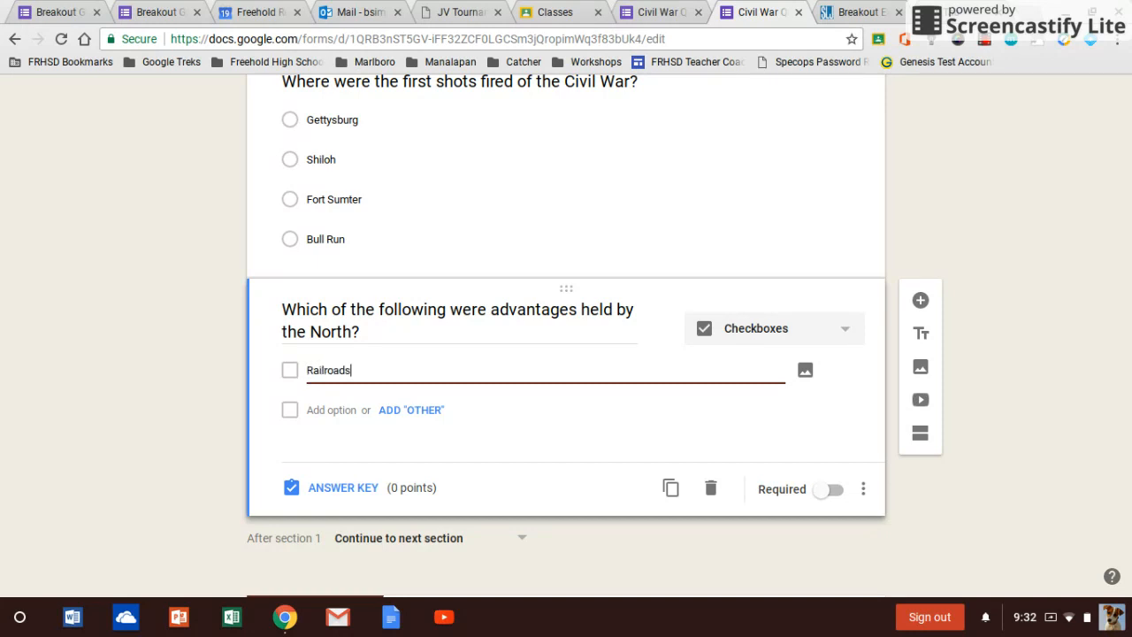
left_click(331, 409)
type("Teleg")
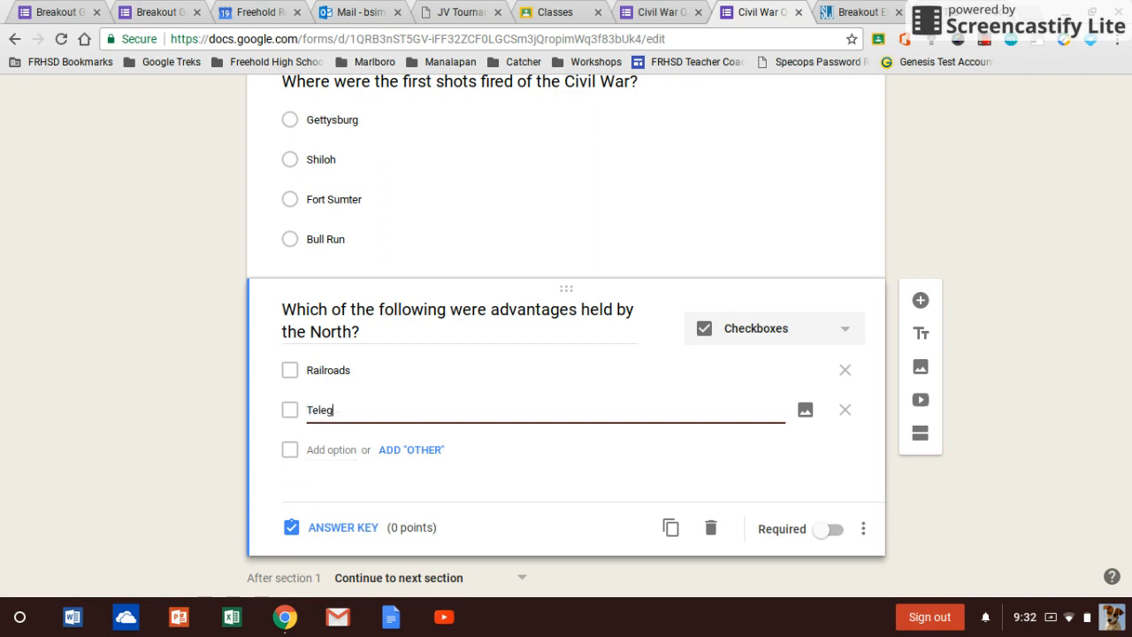
type("raph Wires")
left_click(331, 449)
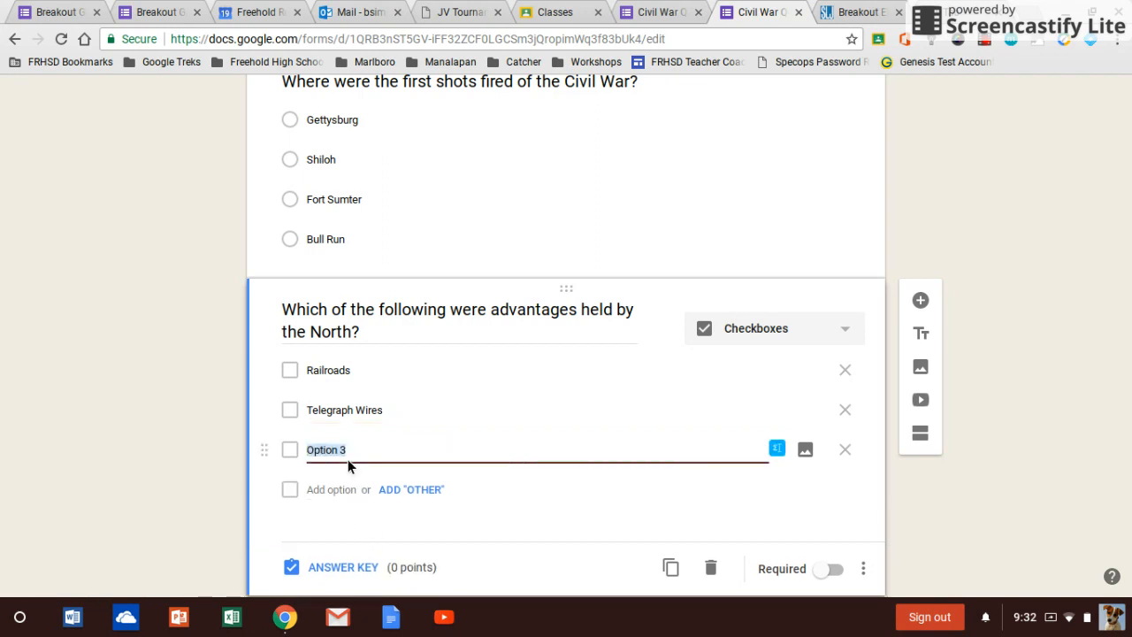
type("Popula")
left_click(338, 491)
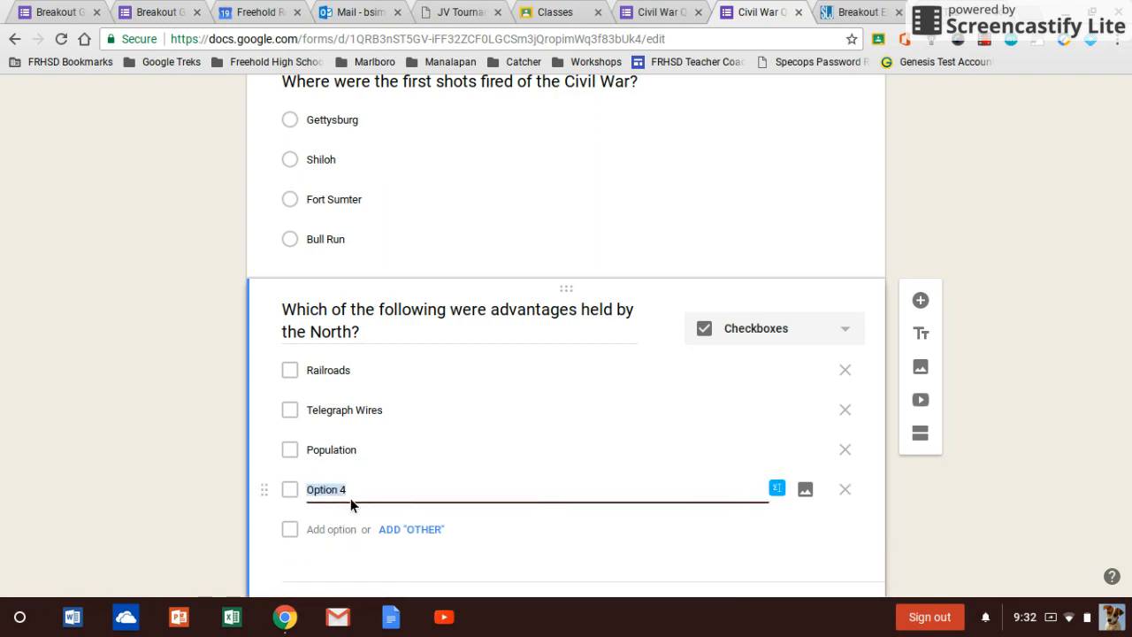
type("Hpome")
key("BackSpace")
key("BackSpace")
key("BackSpace")
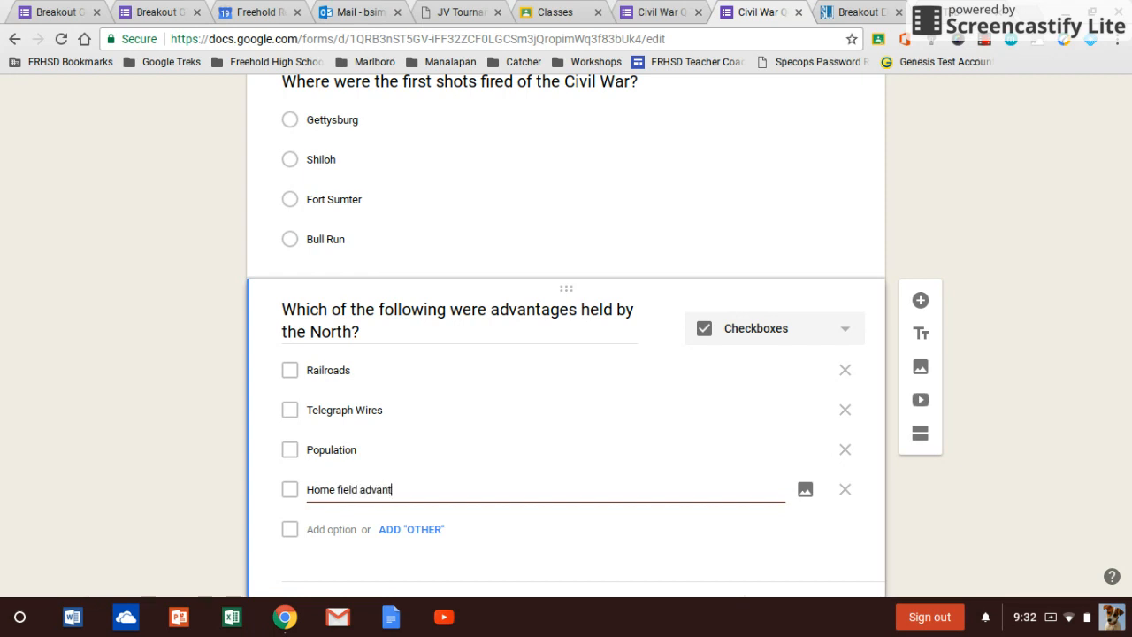
Step: In the question's answer key, mark Railroads, Telegraph Wires and Population as correct and return to editing the question
scroll(359, 495, "down", 2)
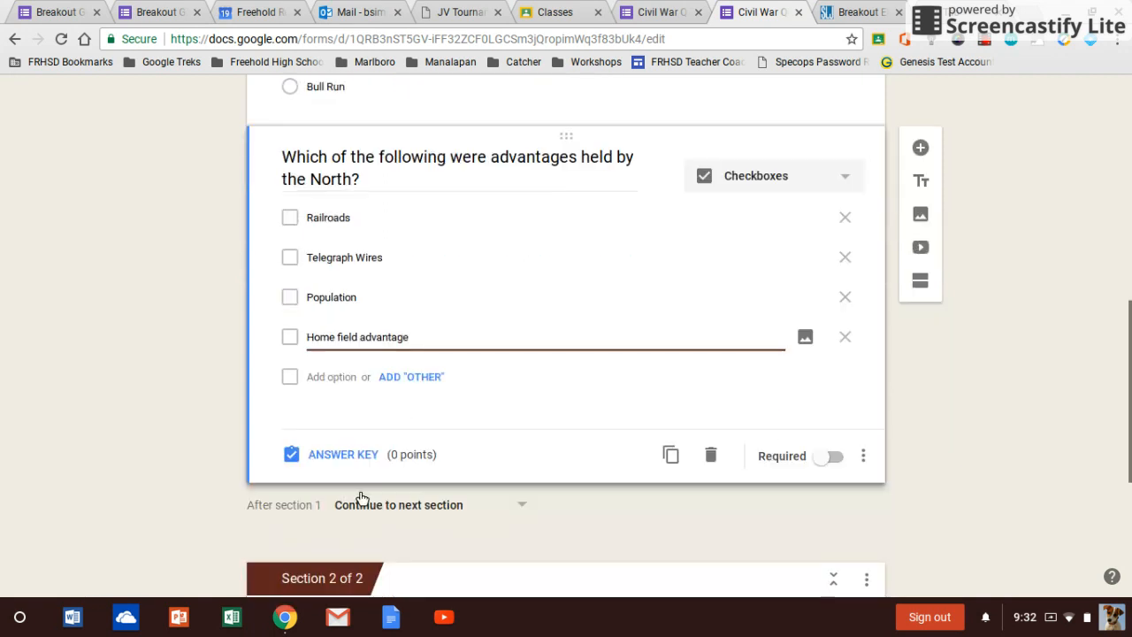
left_click(332, 456)
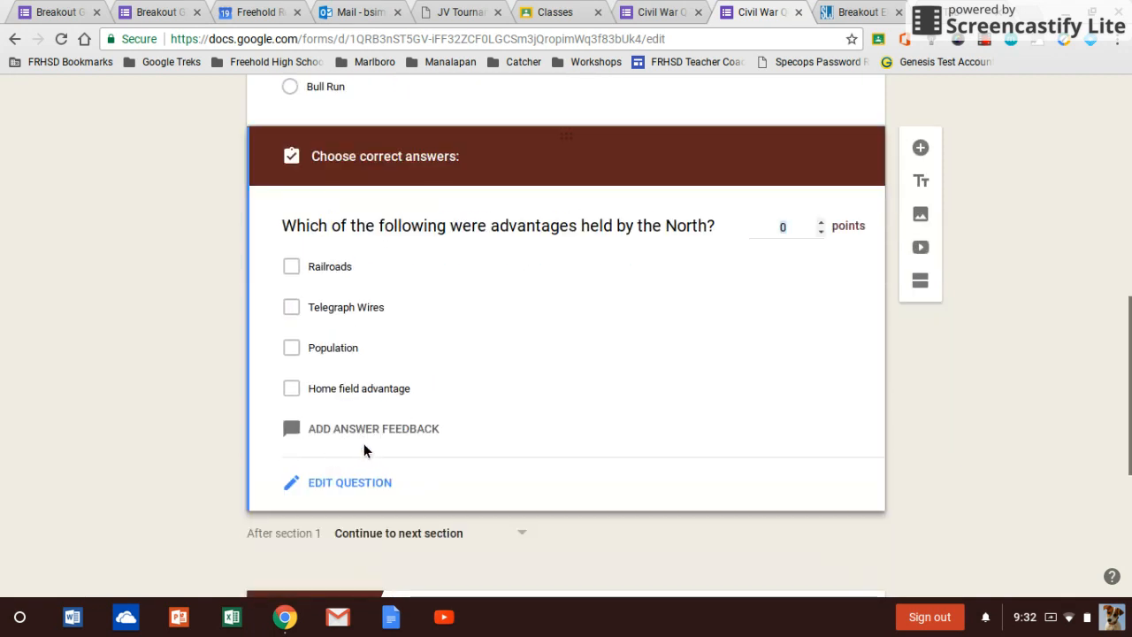
left_click(296, 266)
left_click(329, 310)
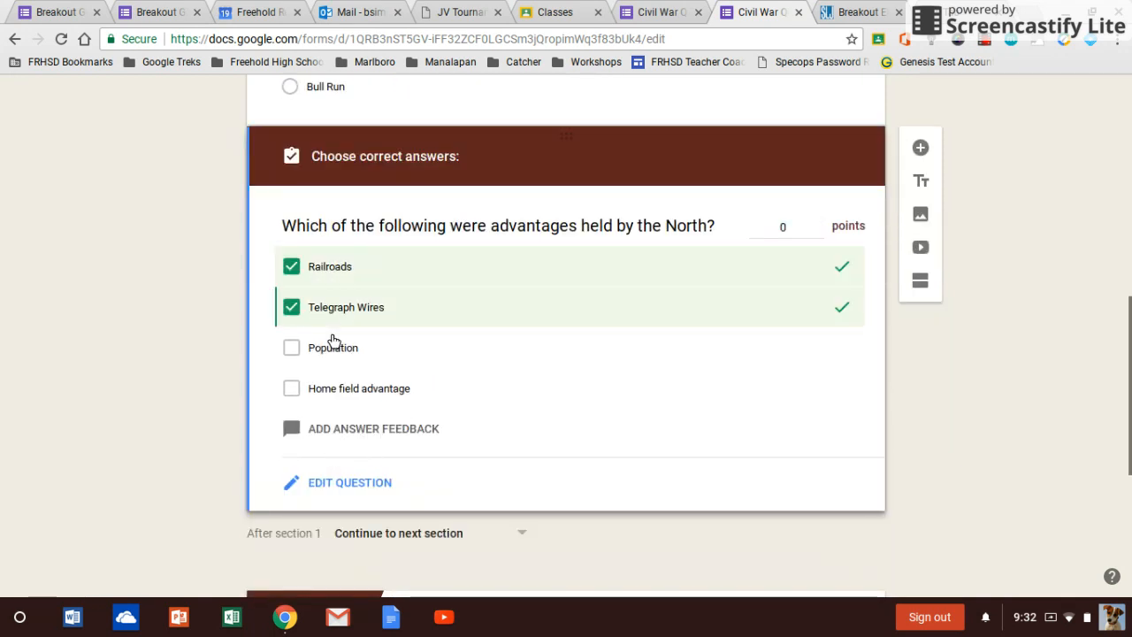
left_click(336, 351)
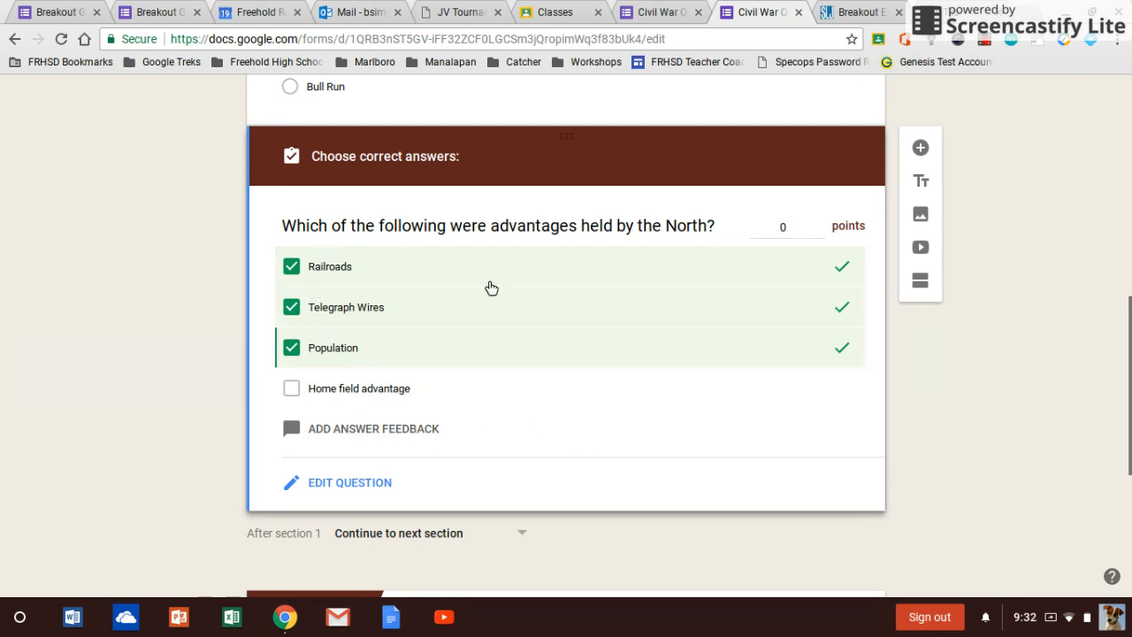
left_click(345, 485)
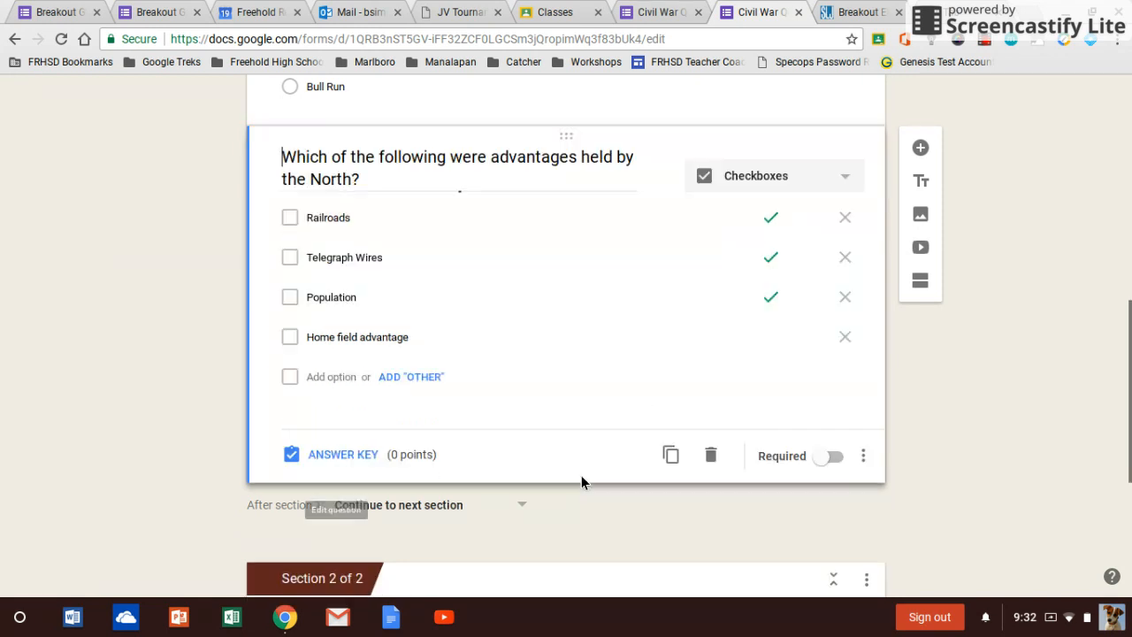
Step: Add another question below the checkbox question and set its type to Multiple choice grid
left_click(920, 149)
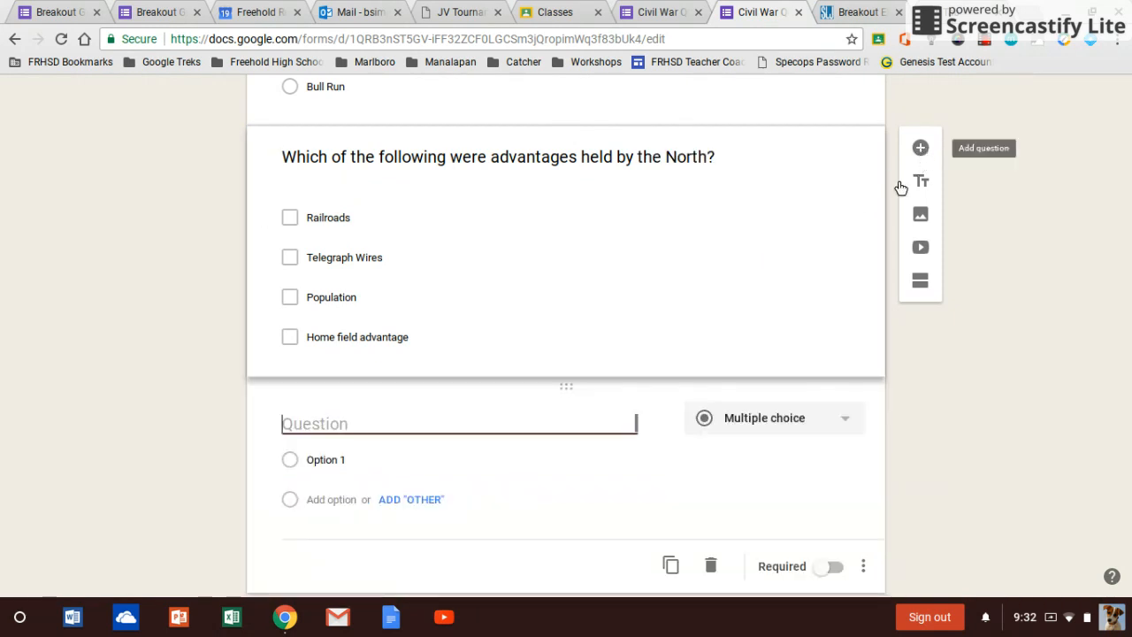
left_click(759, 419)
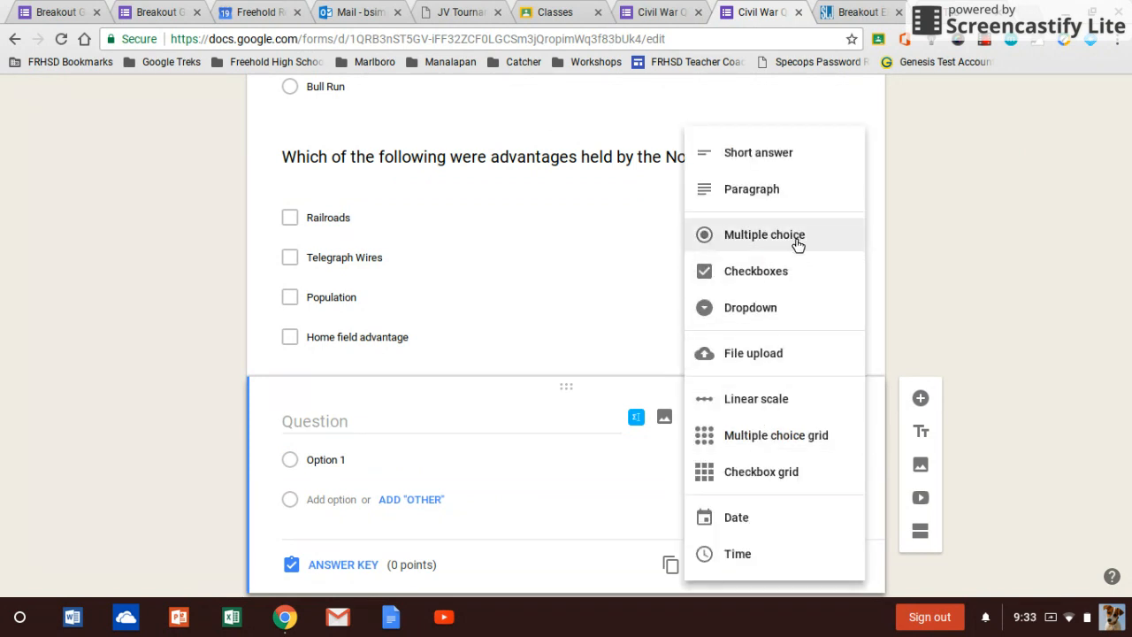
left_click(784, 443)
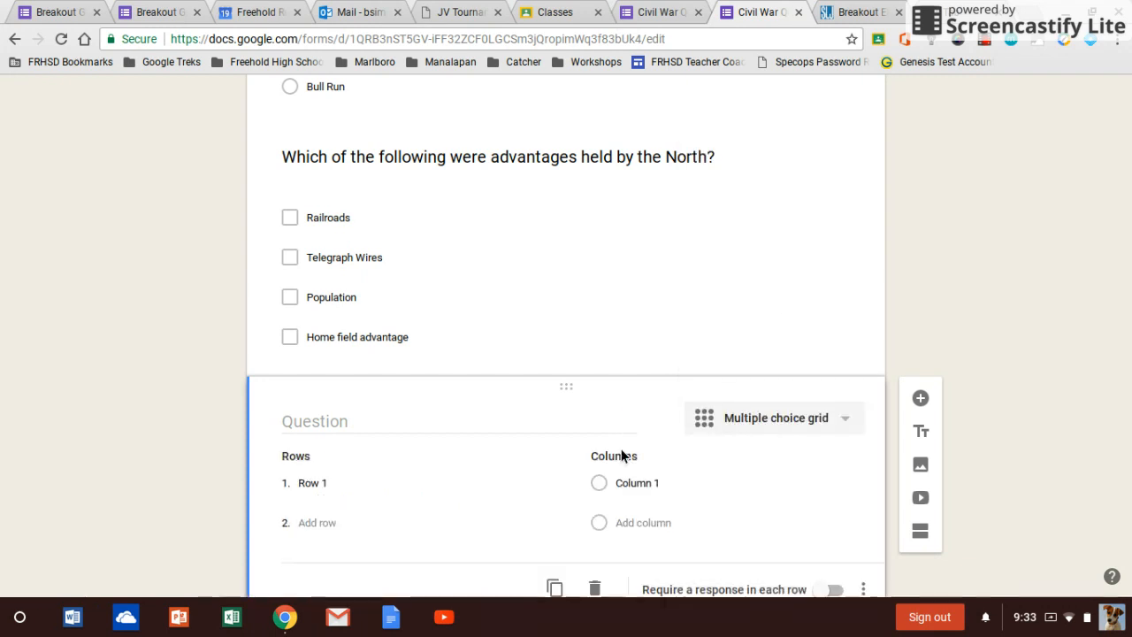
left_click(319, 422)
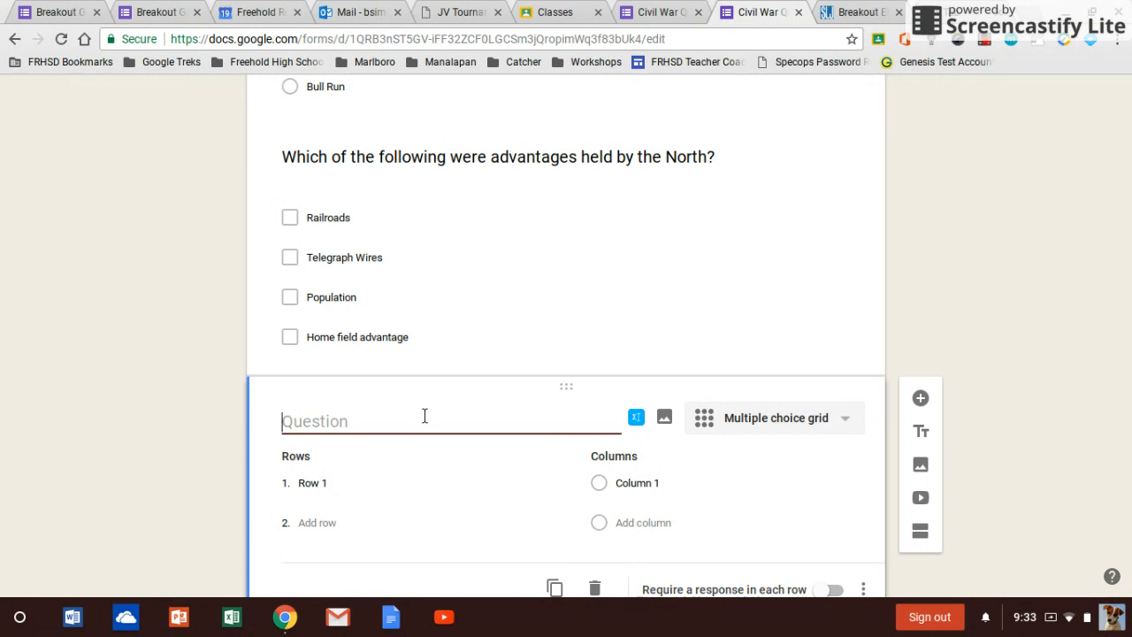
type("Whihc")
key("BackSpace")
key("BackSpace")
type("ch events")
key("BackSpace")
key("BackSpace")
key("BackSpace")
key("BackSpace")
type("vents h")
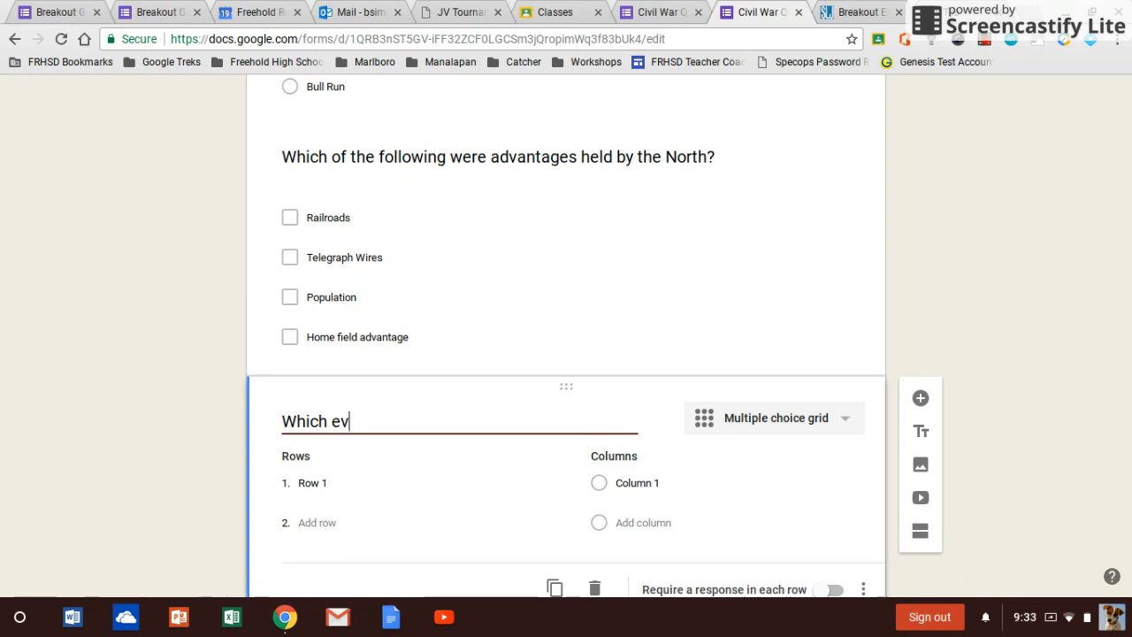
key("BackSpace")
key("BackSpace")
key("BackSpace")
key("BackSpace")
key("BackSpace")
key("BackSpace")
key("BackSpace")
key("BackSpace")
key("BackSpace")
key("BackSpace")
key("BackSpace")
key("BackSpace")
key("BackSpace")
key("BackSpace")
Step: Enter "List the following events in chronological order:" as the grid question's text
type("Lsit t")
key("BackSpace")
key("BackSpace")
key("BackSpace")
key("BackSpace")
key("BackSpace")
type("ist the ")
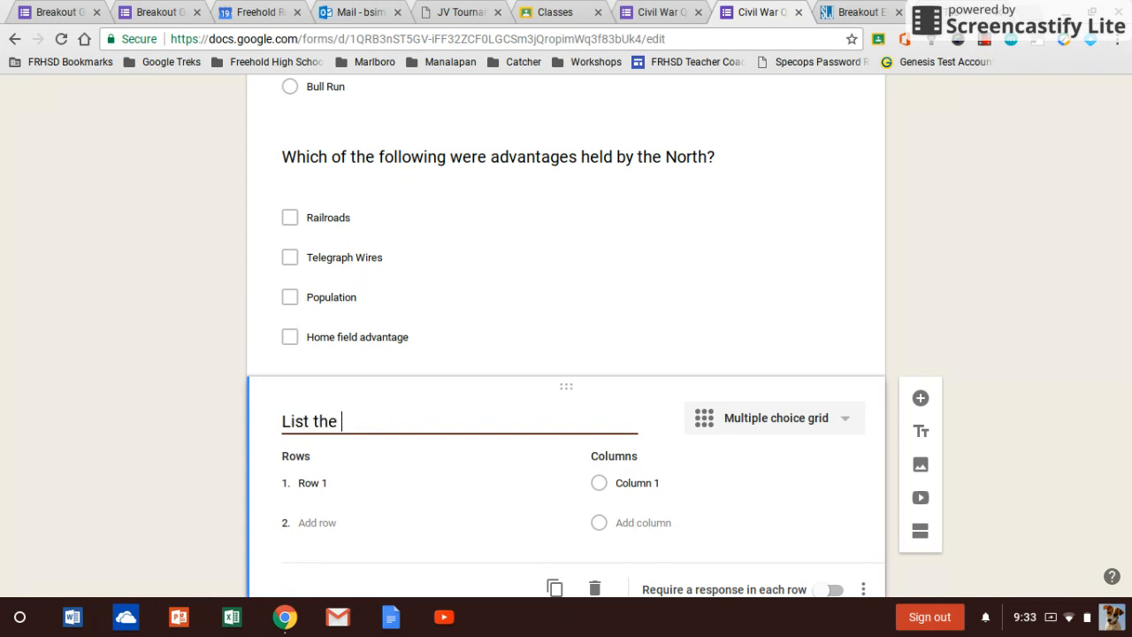
type("following events ")
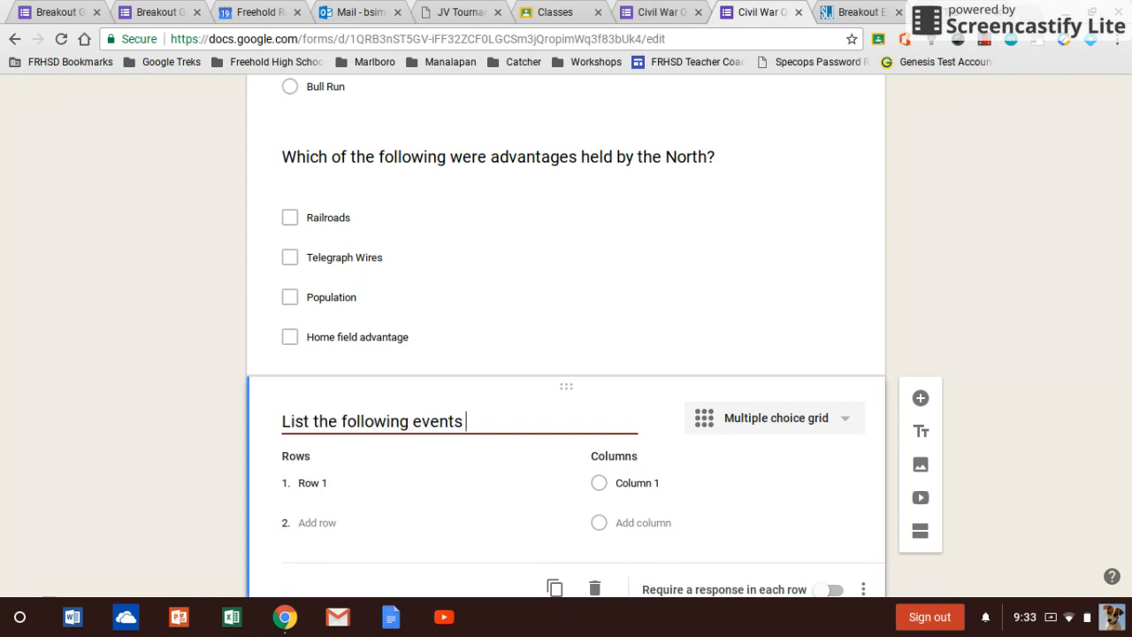
type("in chronol")
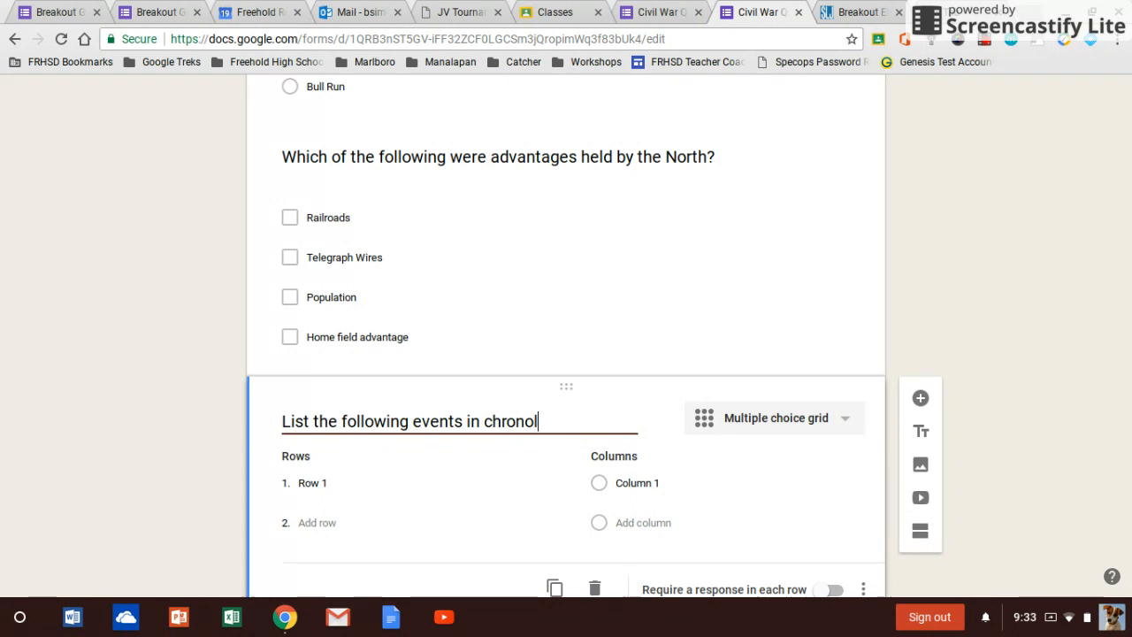
type("ogical order")
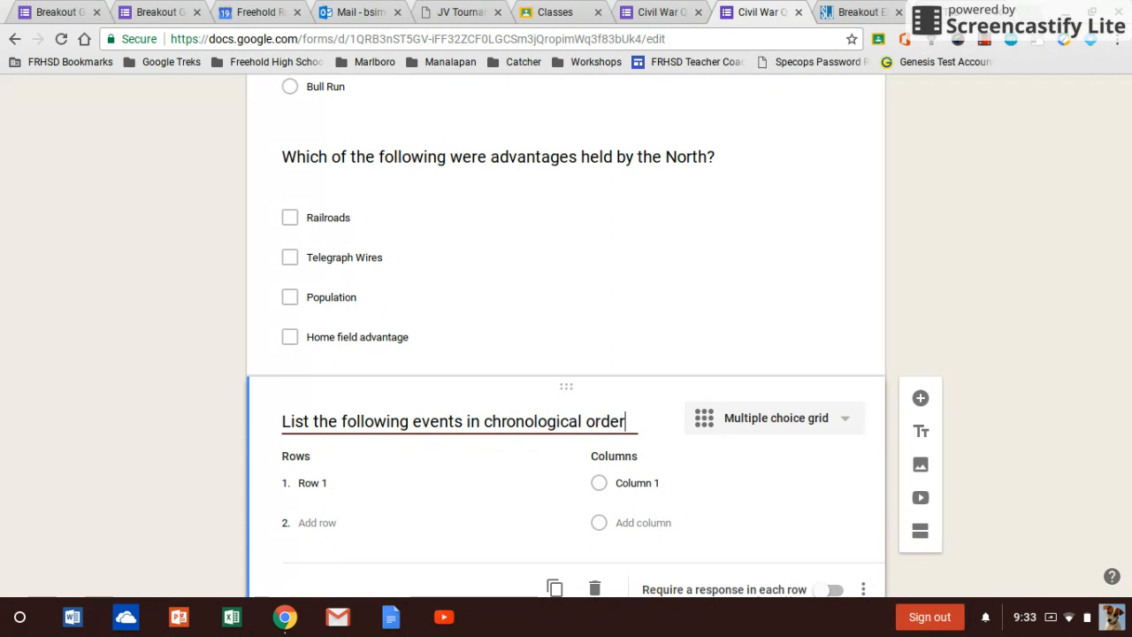
type(":")
Step: Enter Fort Sumter and Antietam as the first two rows of the grid question
left_click(333, 481)
type("Fort Sumter")
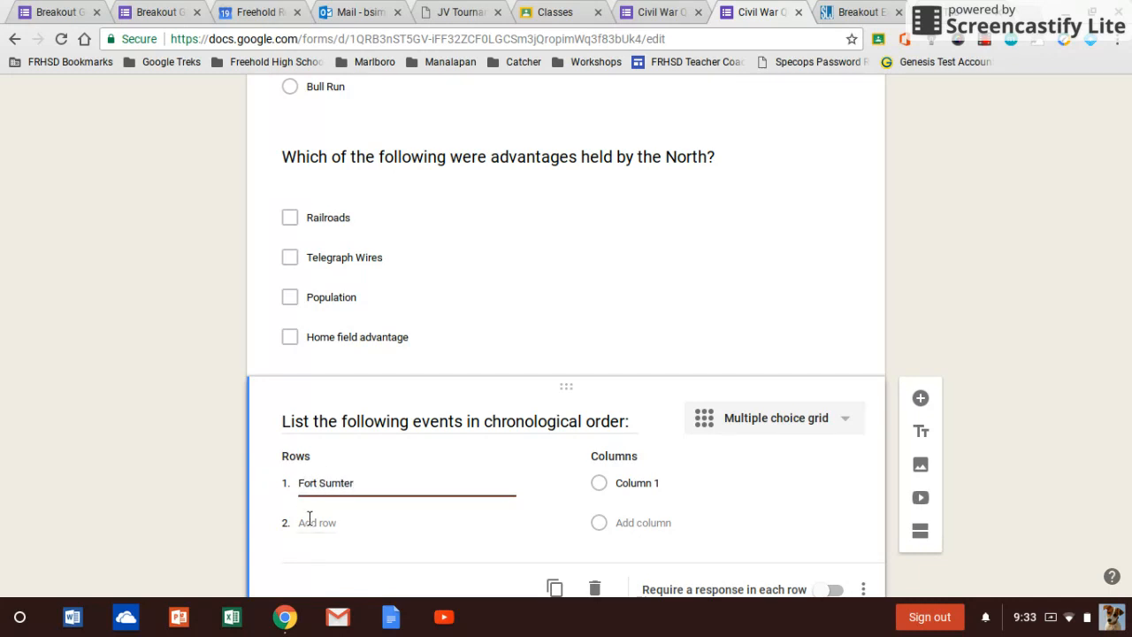
left_click(310, 520)
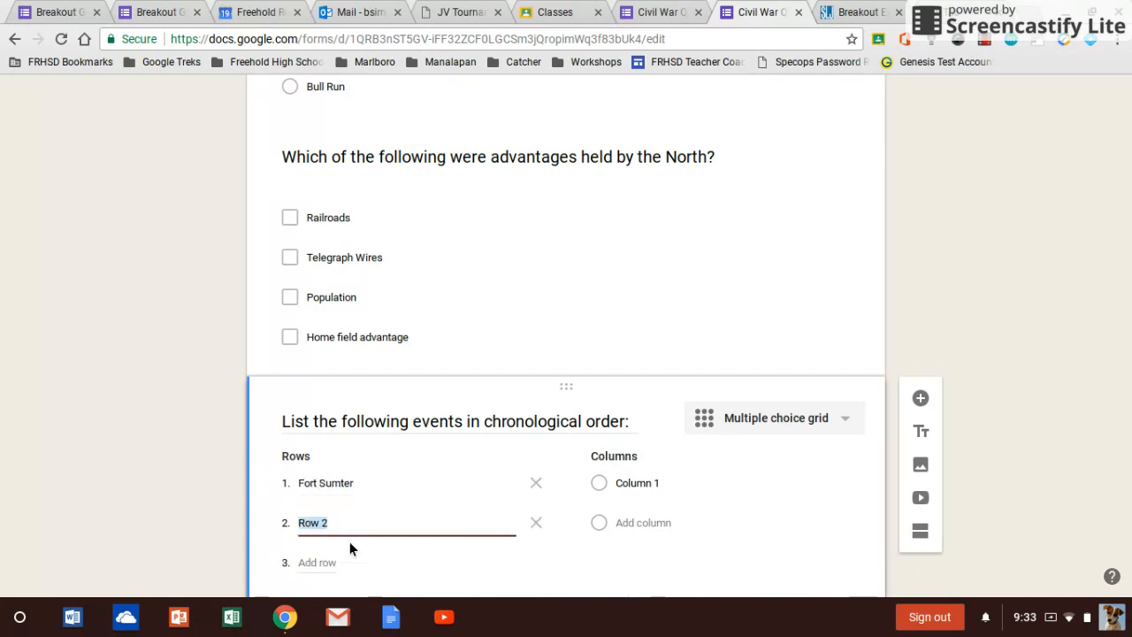
type("Antietam")
Step: Add Appomattox Court House, with its spelling corrected, and Bull Run as the third and fourth rows of the grid question
scroll(398, 513, "down", 1)
left_click(329, 511)
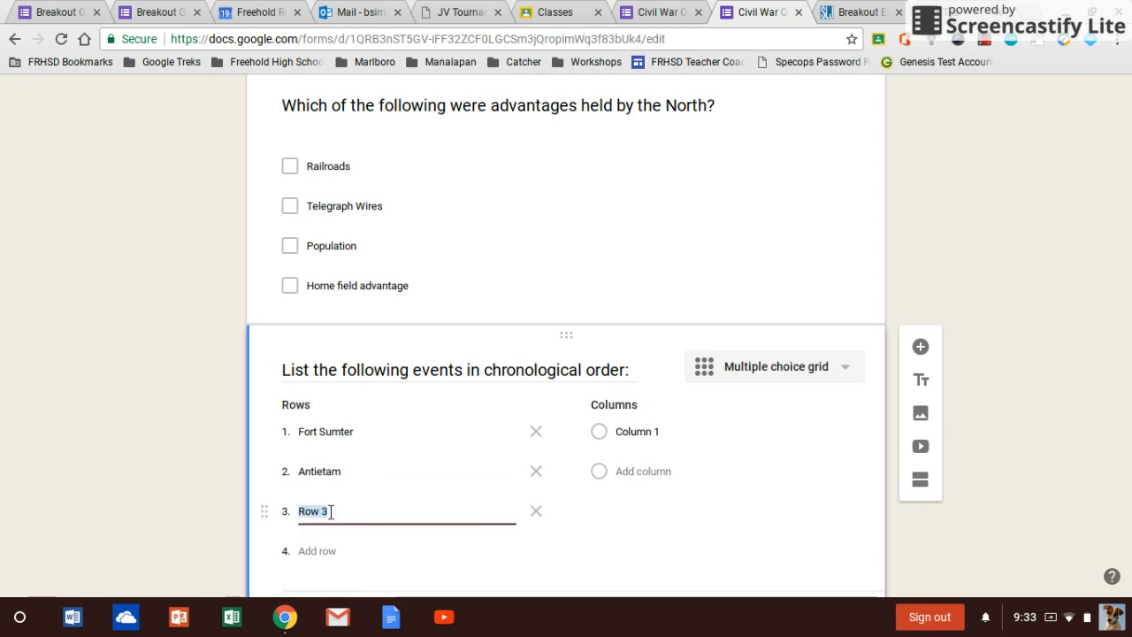
type("Appo")
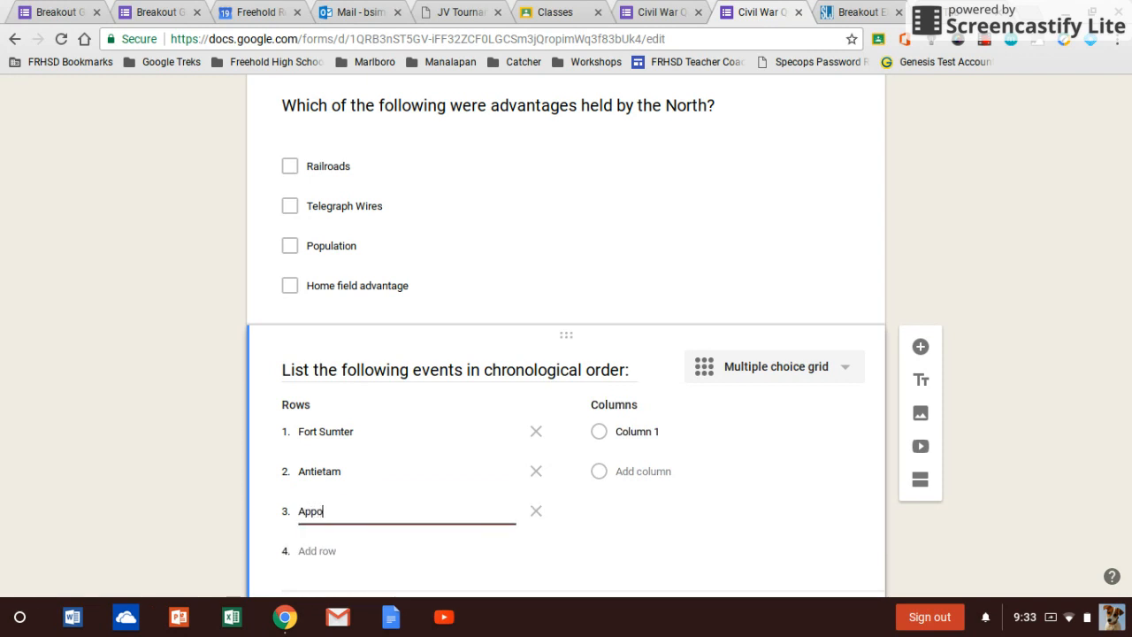
type("motox Court Hou")
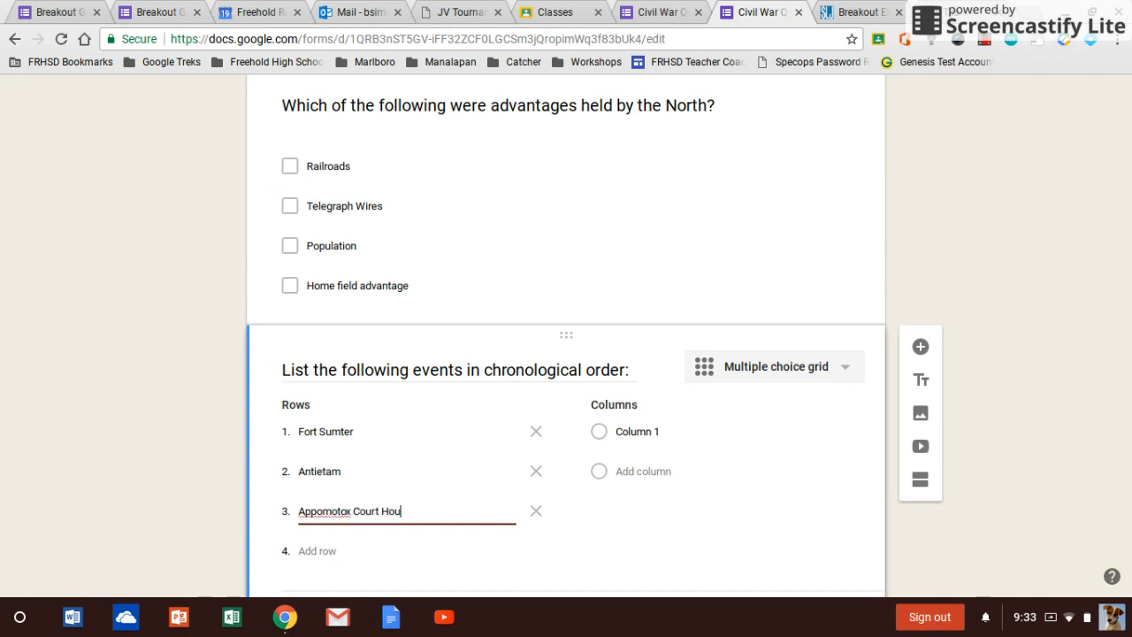
right_click(336, 511)
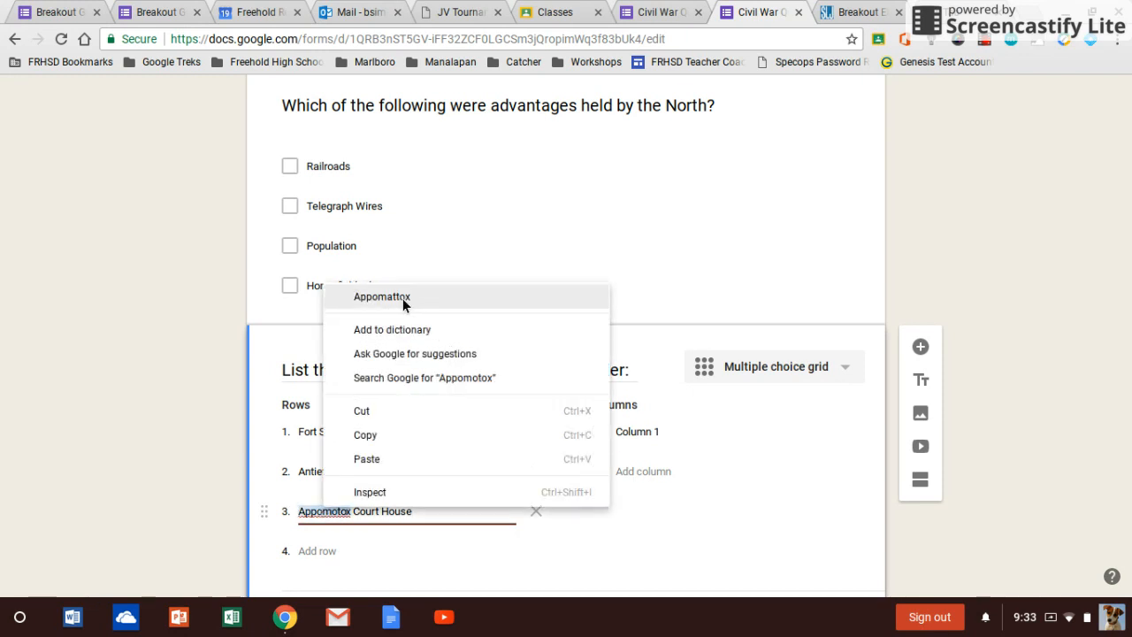
left_click(368, 298)
left_click(314, 550)
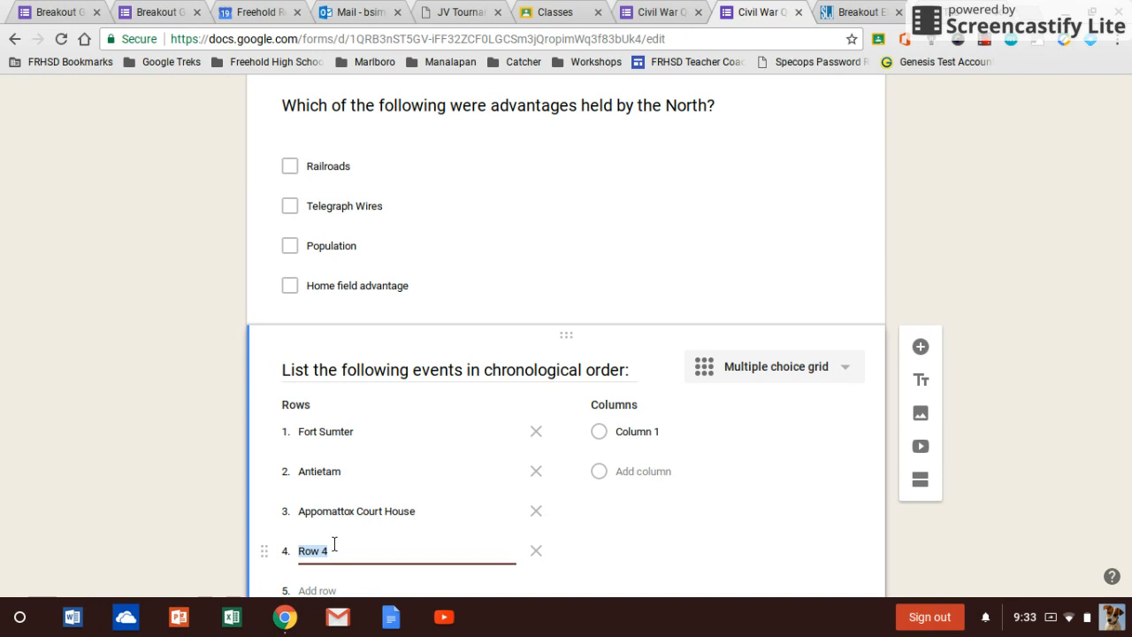
type("Bill")
Step: Label the grid question's four columns 1, 2, 3 and 4
left_click(635, 431)
left_click(643, 430)
type("1")
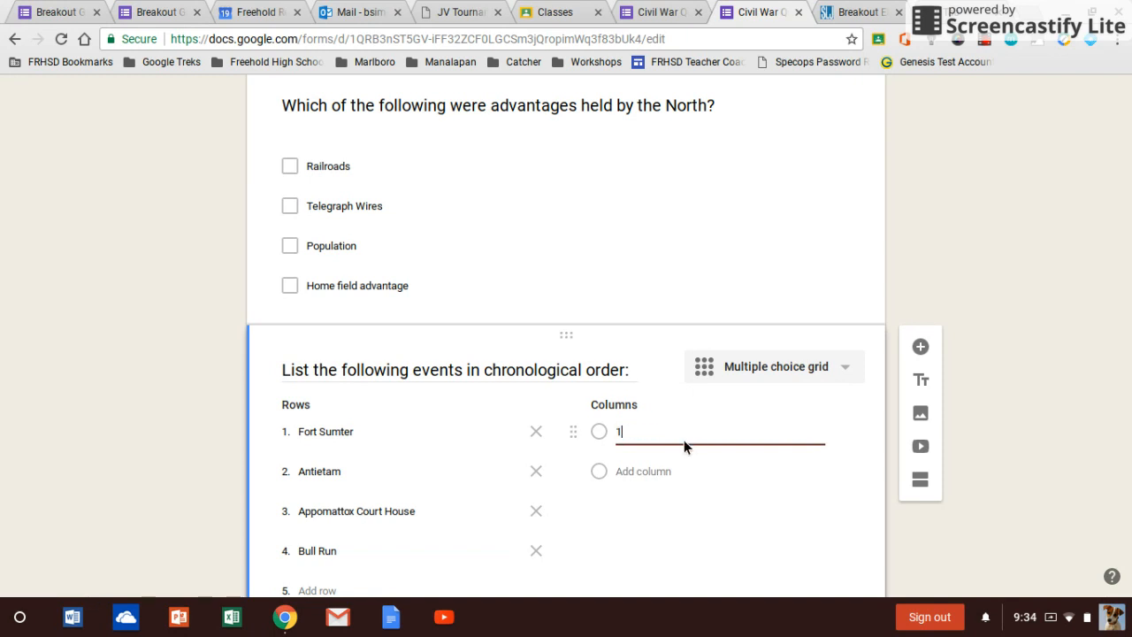
left_click(638, 470)
type("2")
left_click(635, 511)
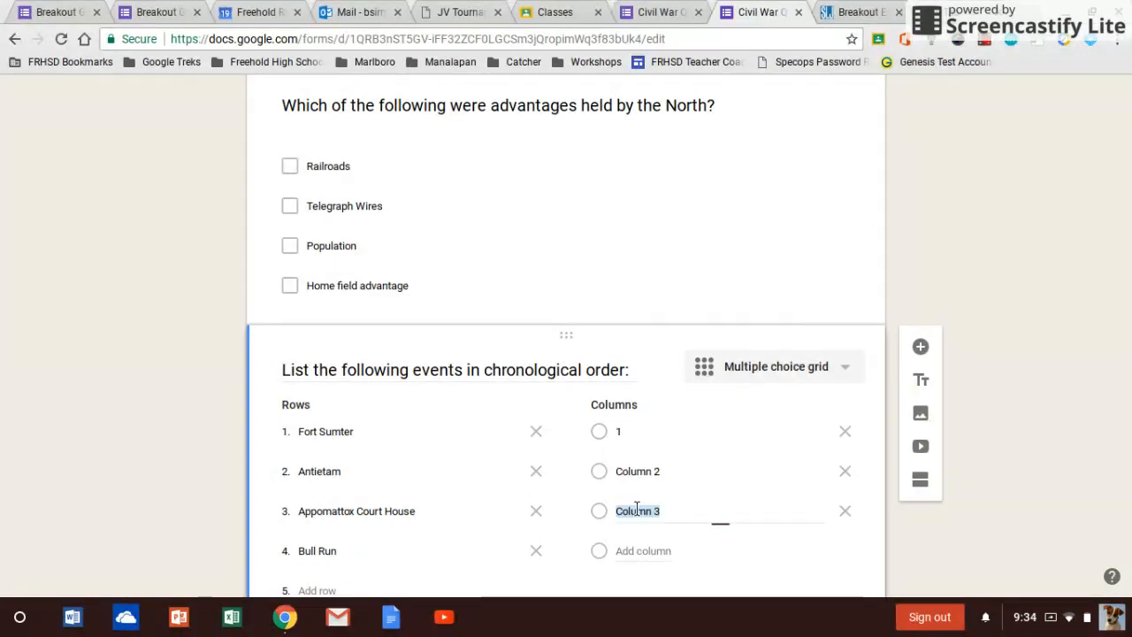
type("3")
left_click(640, 438)
triple_click(640, 438)
type("2")
left_click(633, 519)
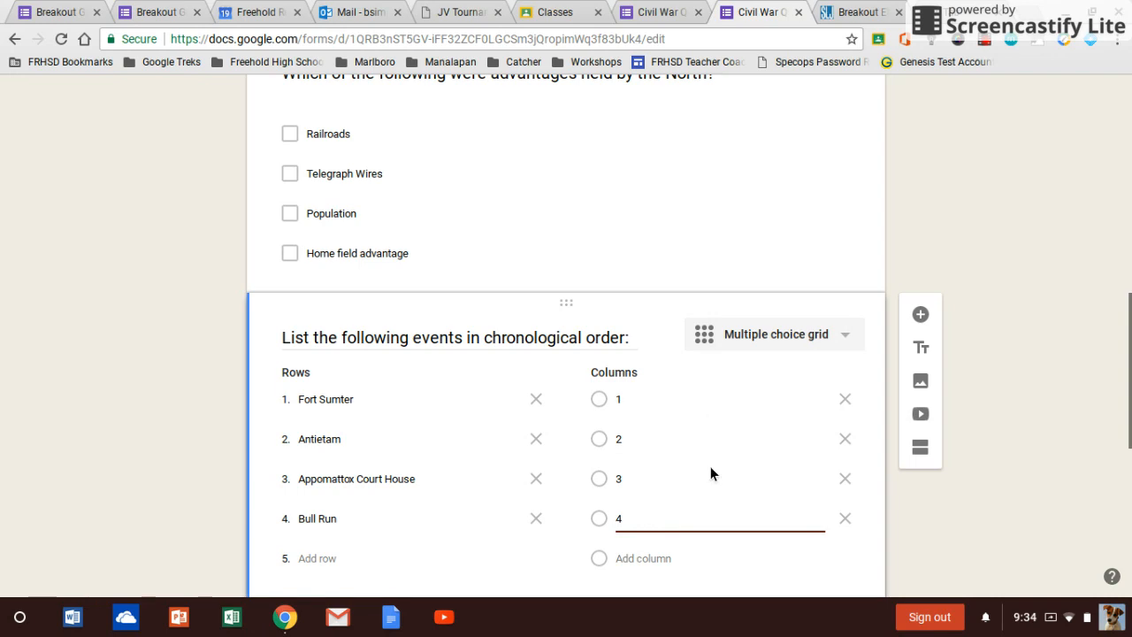
Step: Require a response in each row of the chronological order grid and limit it to one response per column
scroll(489, 420, "down", 1)
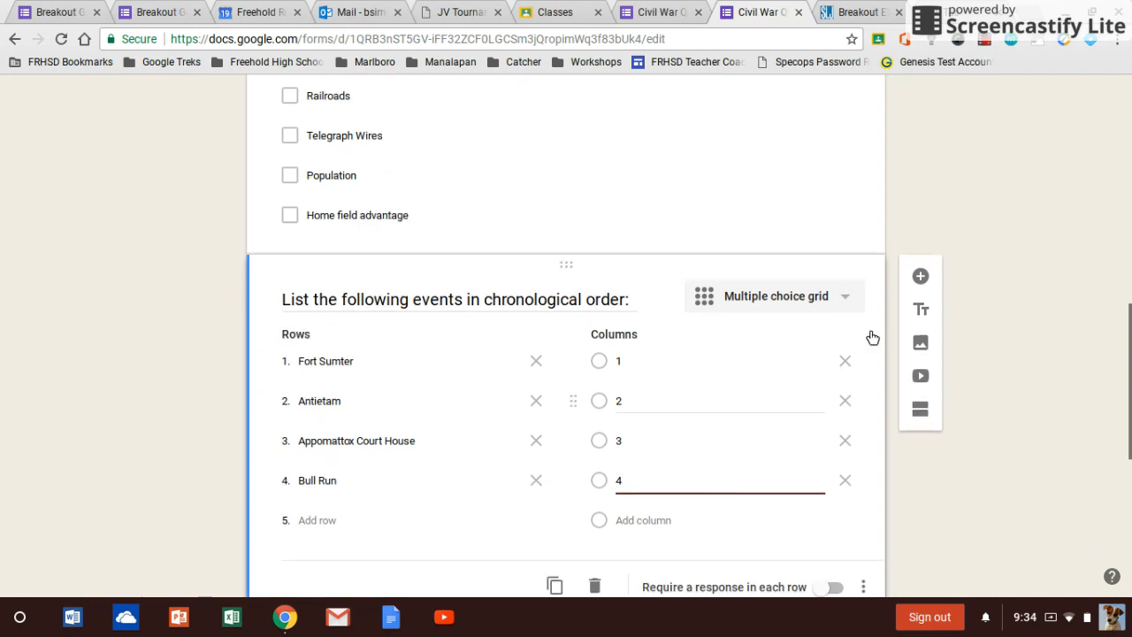
scroll(715, 328, "up", 15)
scroll(859, 336, "down", 15)
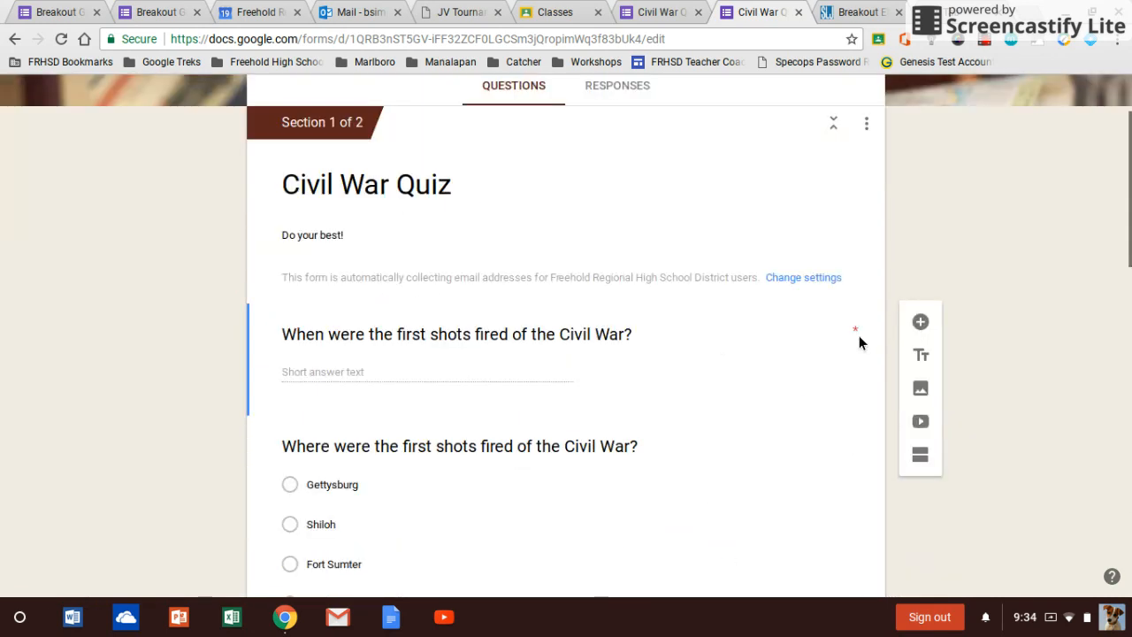
scroll(859, 336, "up", 2)
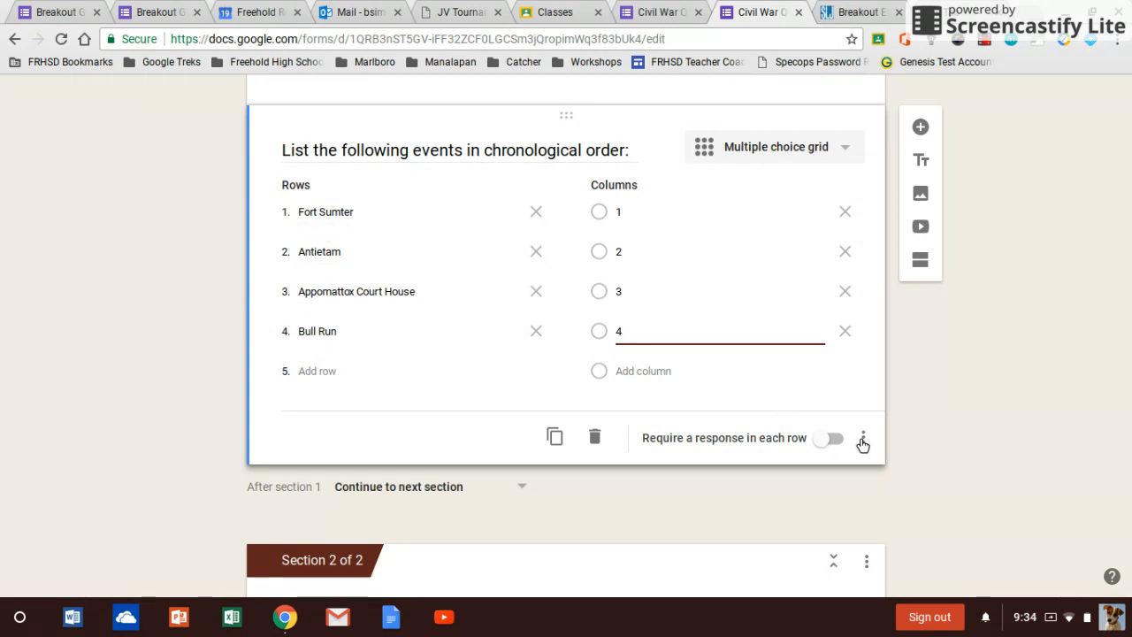
left_click(820, 442)
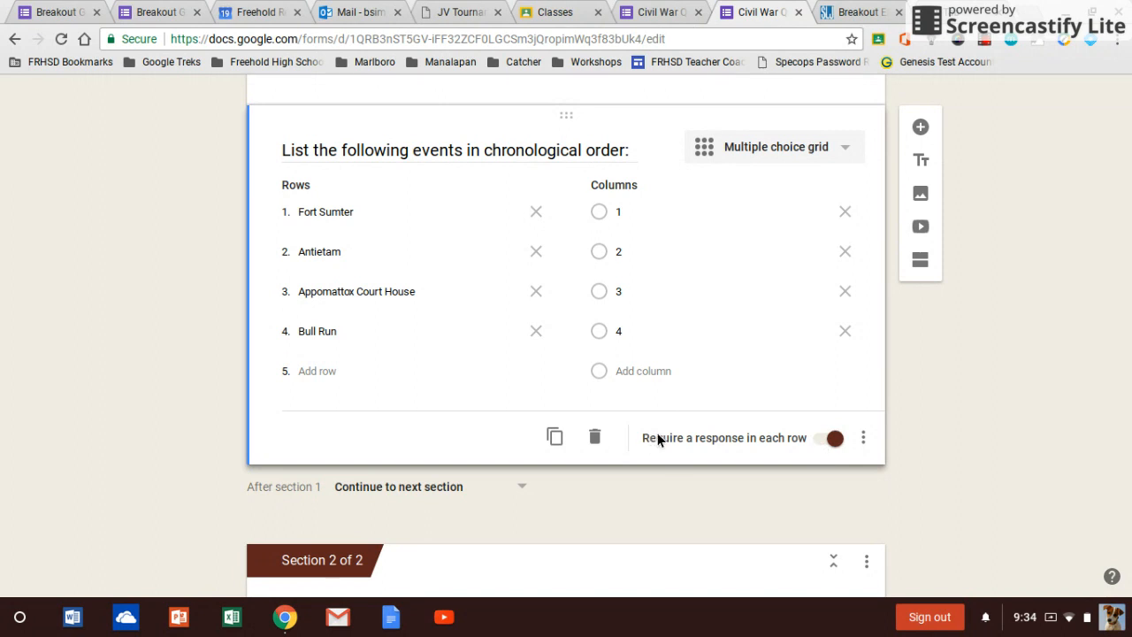
left_click(864, 437)
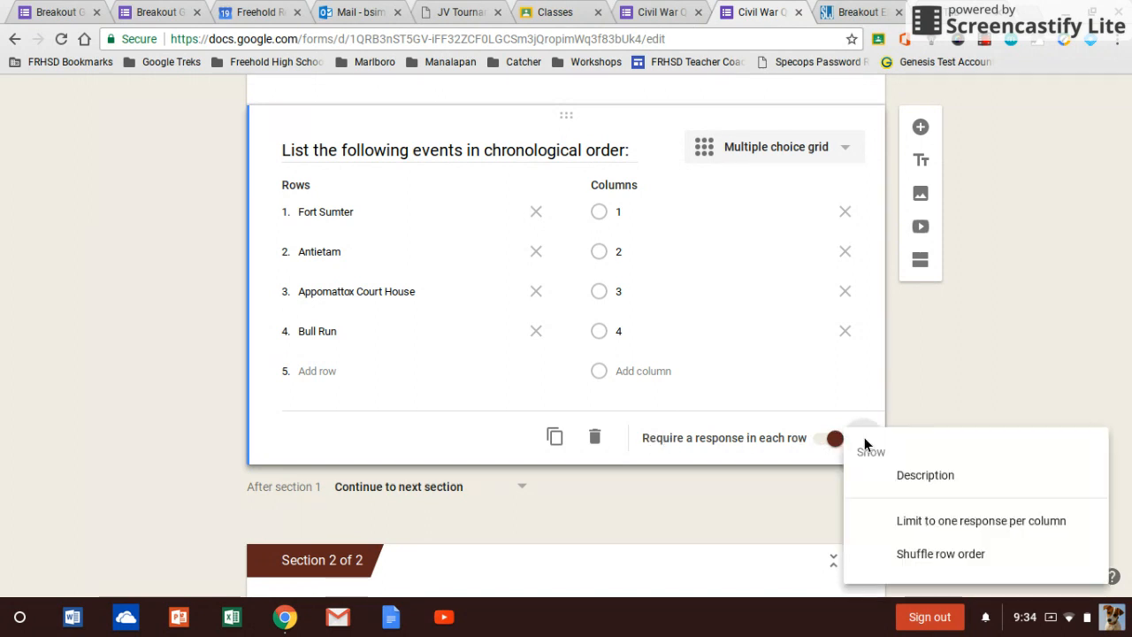
left_click(955, 525)
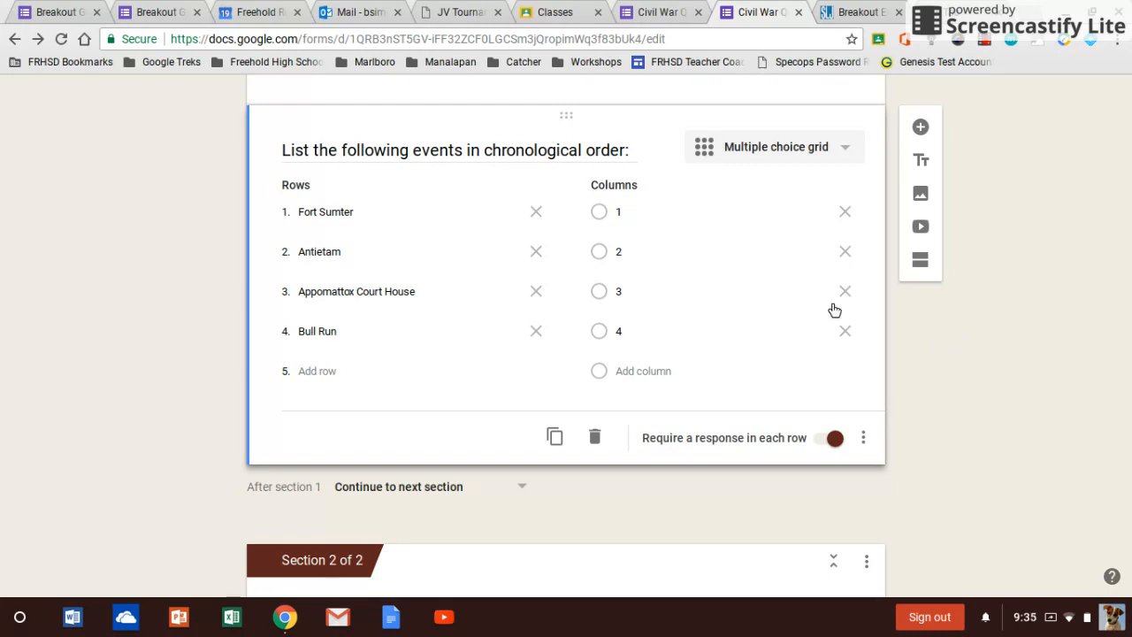
scroll(905, 376, "up", 15)
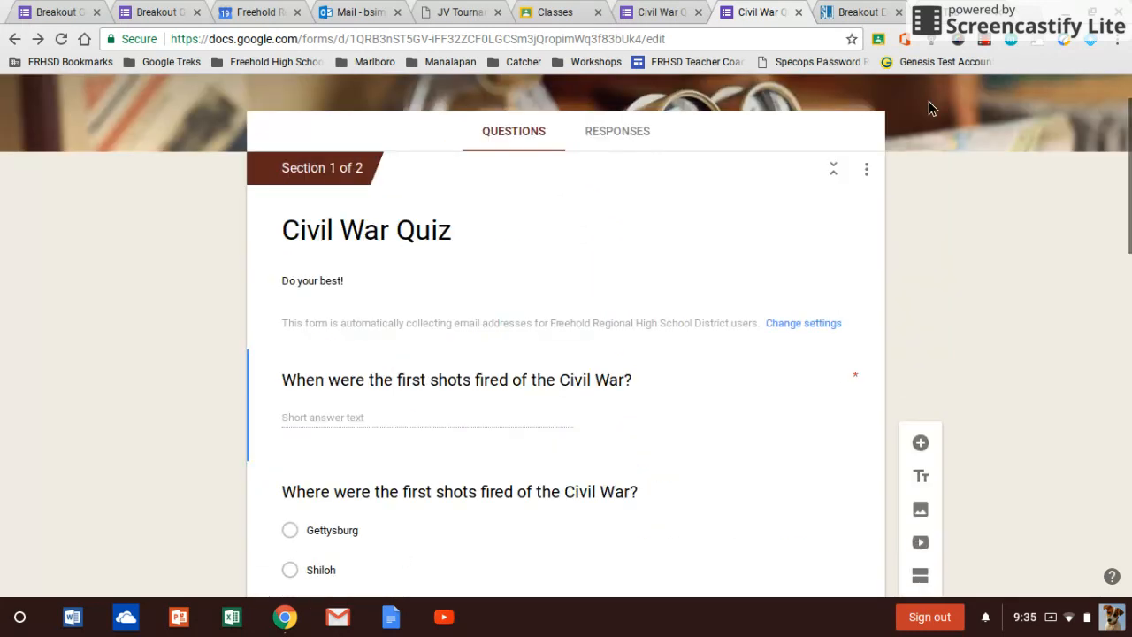